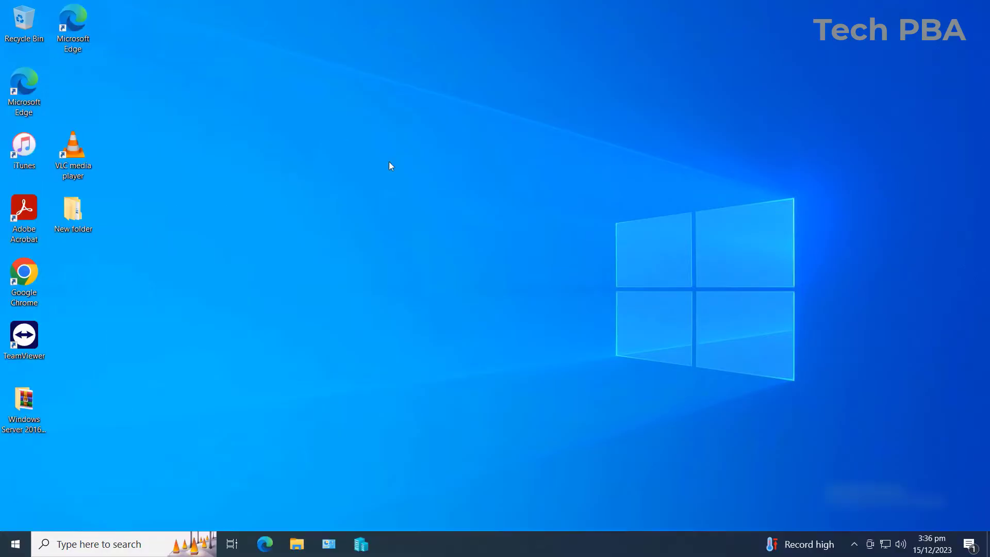
# - Refresh the desktop, then open Network and Sharing Center from File Explorer's Network properties
pyautogui.rightClick(411, 126)
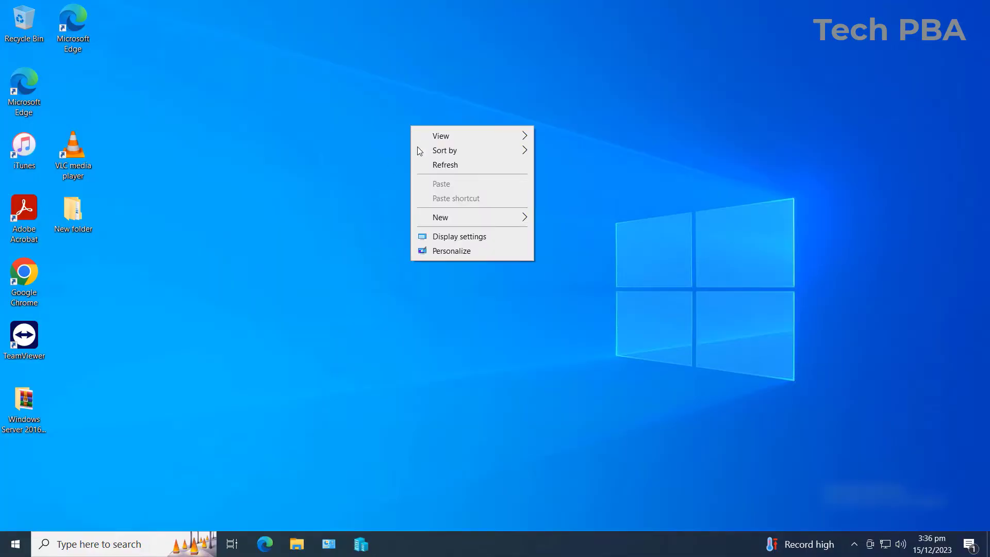
pyautogui.click(453, 166)
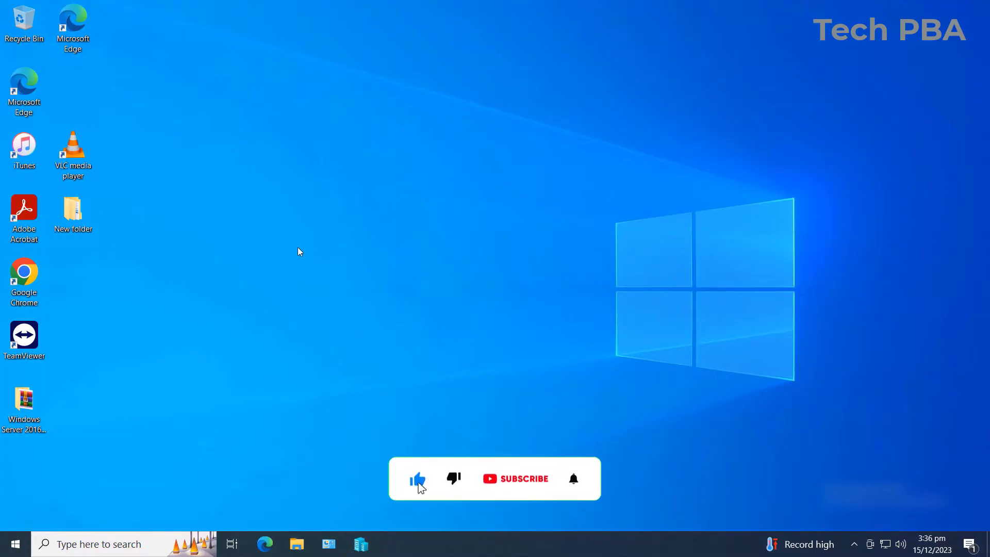
pyautogui.click(299, 539)
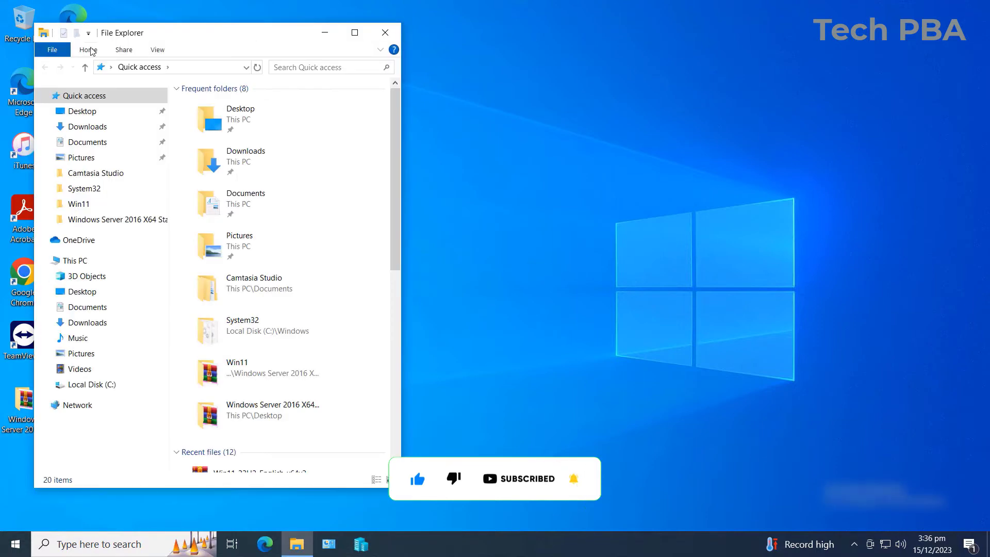
pyautogui.moveTo(207, 35)
pyautogui.mouseDown()
pyautogui.moveTo(232, 30)
pyautogui.moveTo(220, 35)
pyautogui.mouseUp()
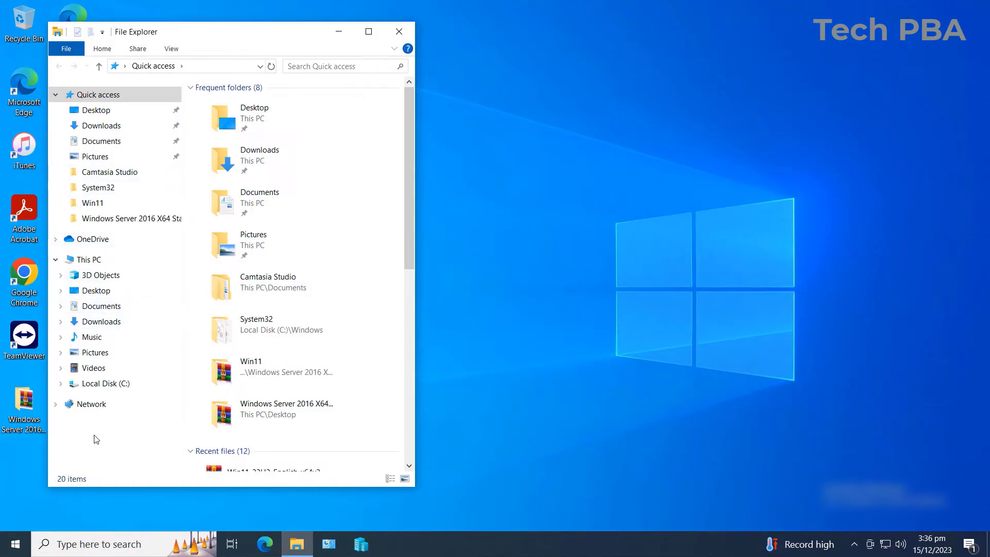
pyautogui.click(99, 407)
pyautogui.rightClick(94, 405)
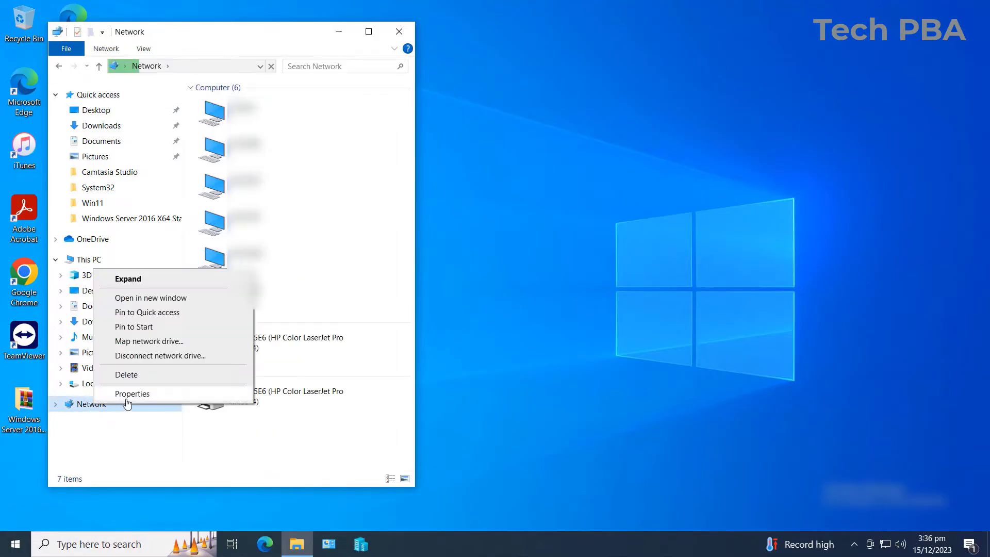
pyautogui.click(130, 395)
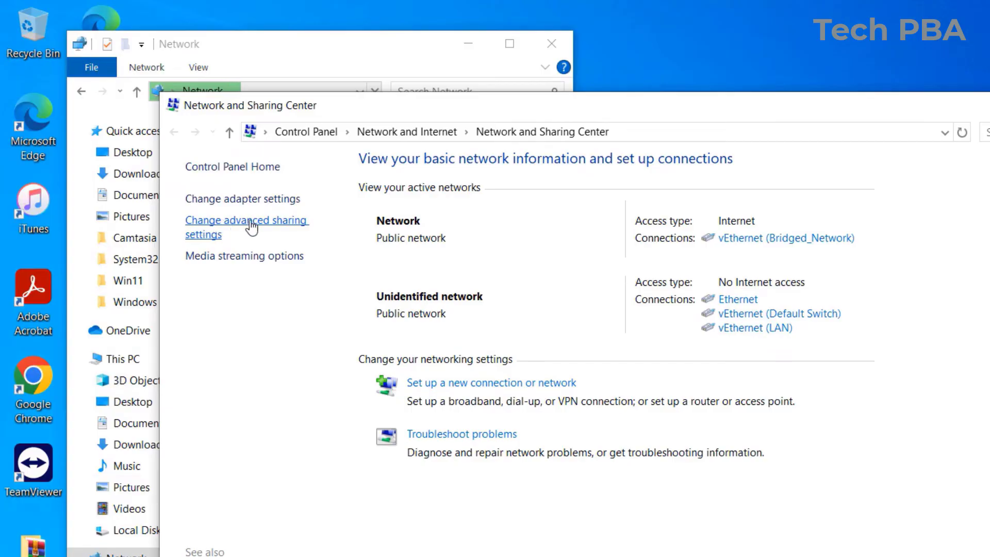
# - Expand the Private profile in advanced sharing settings to review discovery and file sharing, then close it
pyautogui.click(251, 227)
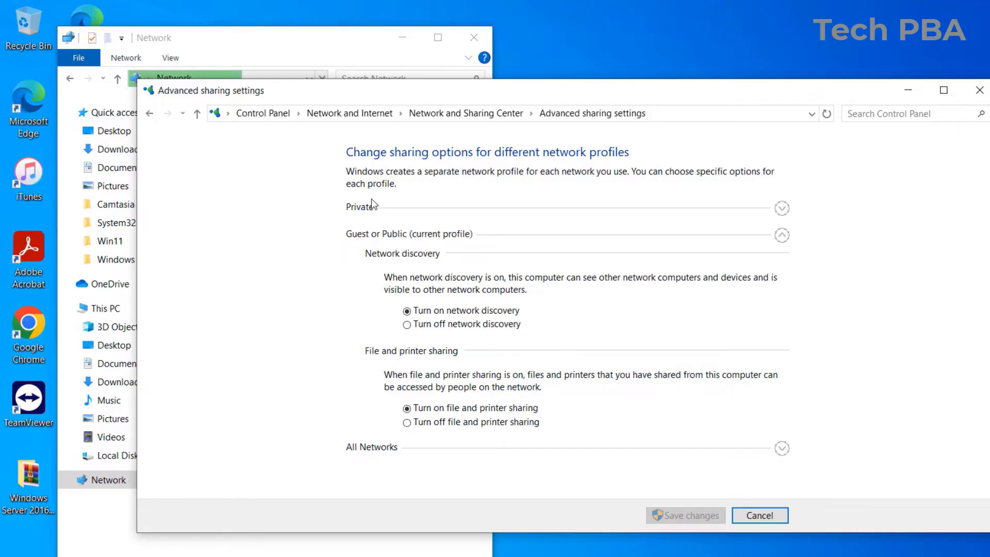
pyautogui.click(782, 208)
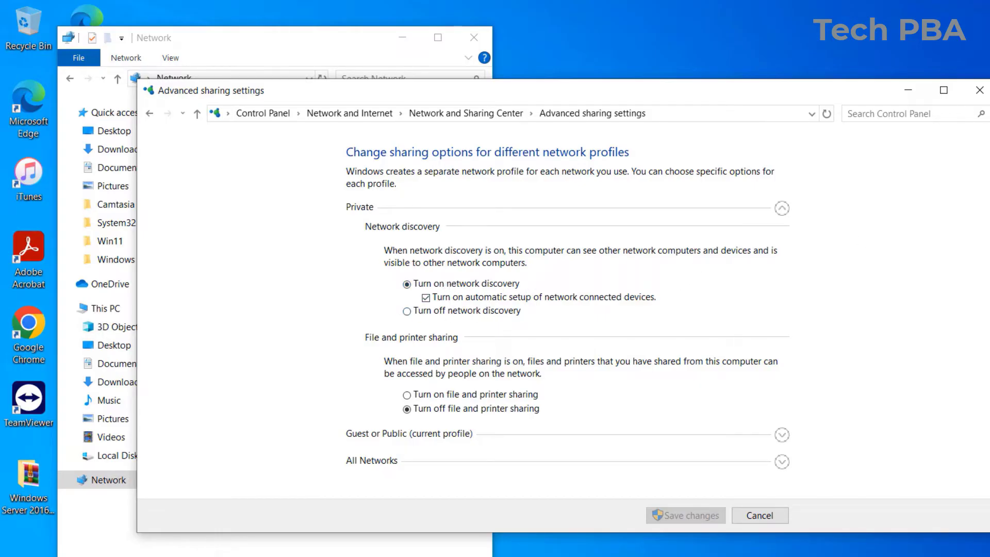
pyautogui.click(980, 91)
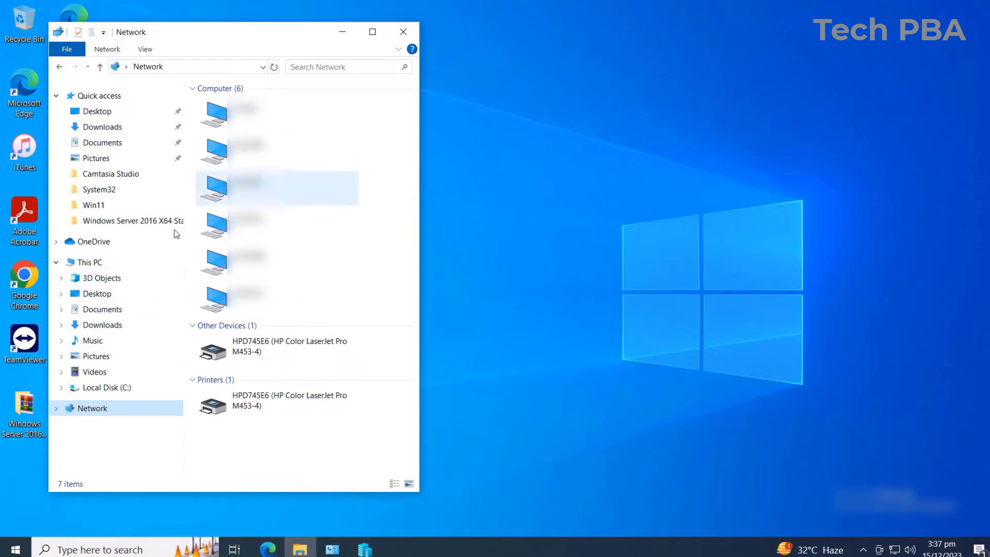
# - From This PC's properties, open the Remote Desktop page and keep Enable Remote Desktop On
pyautogui.rightClick(77, 266)
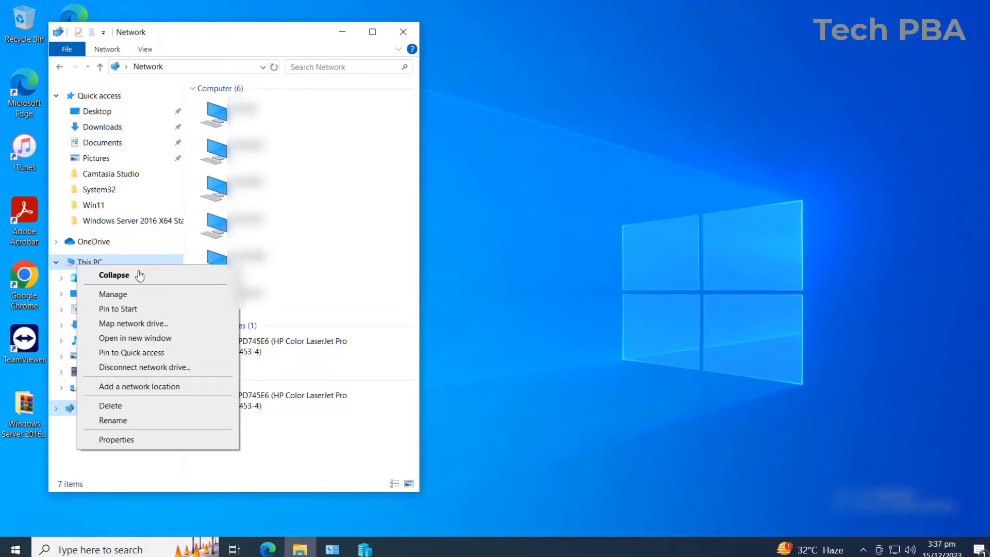
pyautogui.click(126, 439)
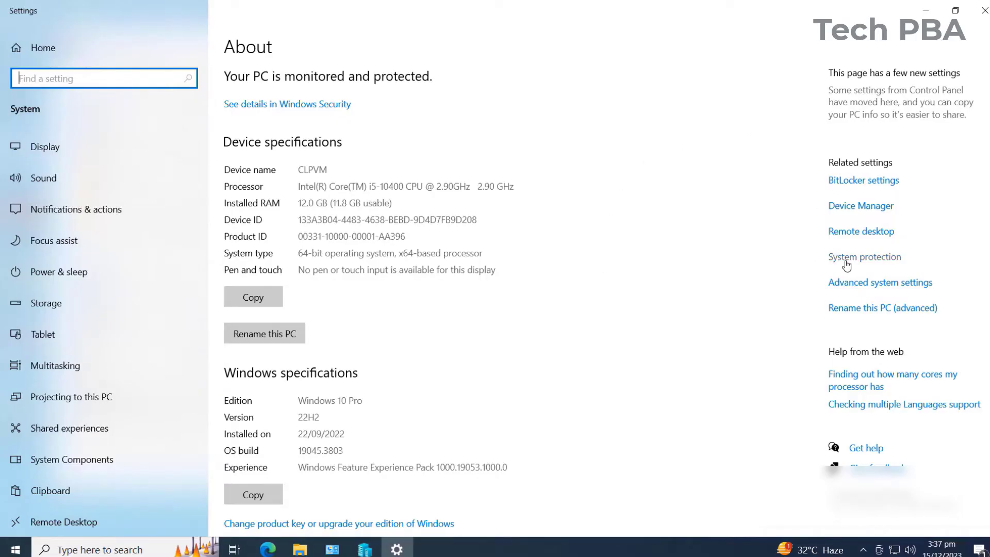
pyautogui.click(853, 233)
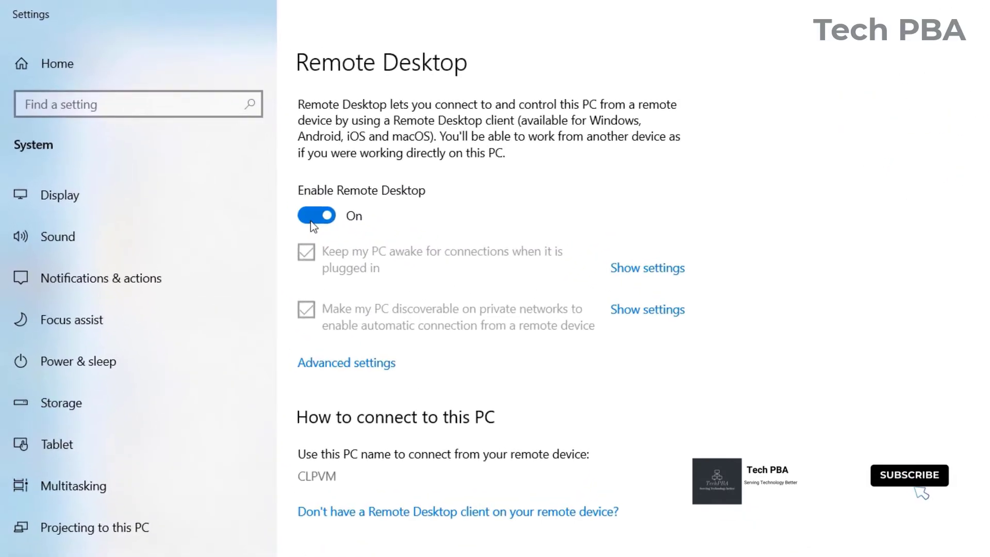
pyautogui.click(319, 226)
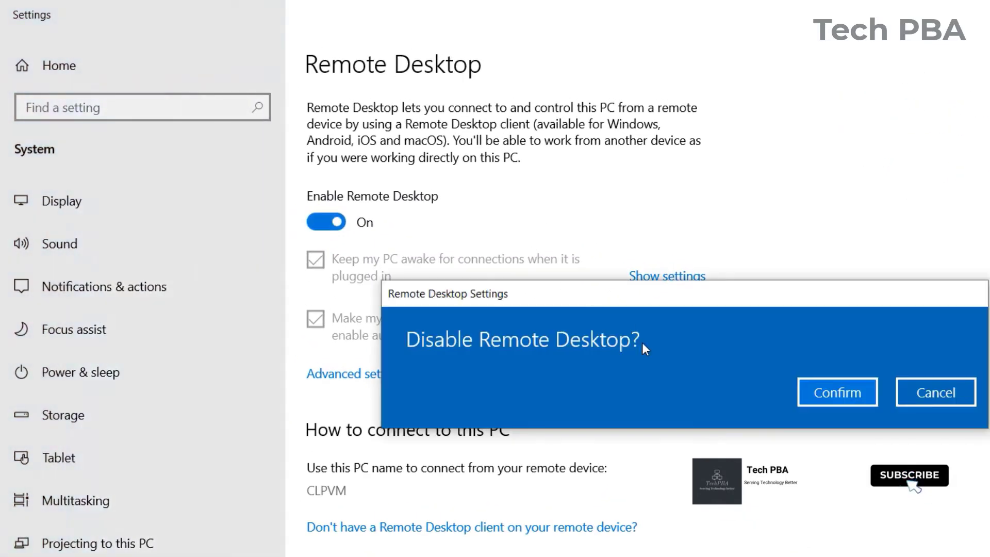
pyautogui.click(951, 397)
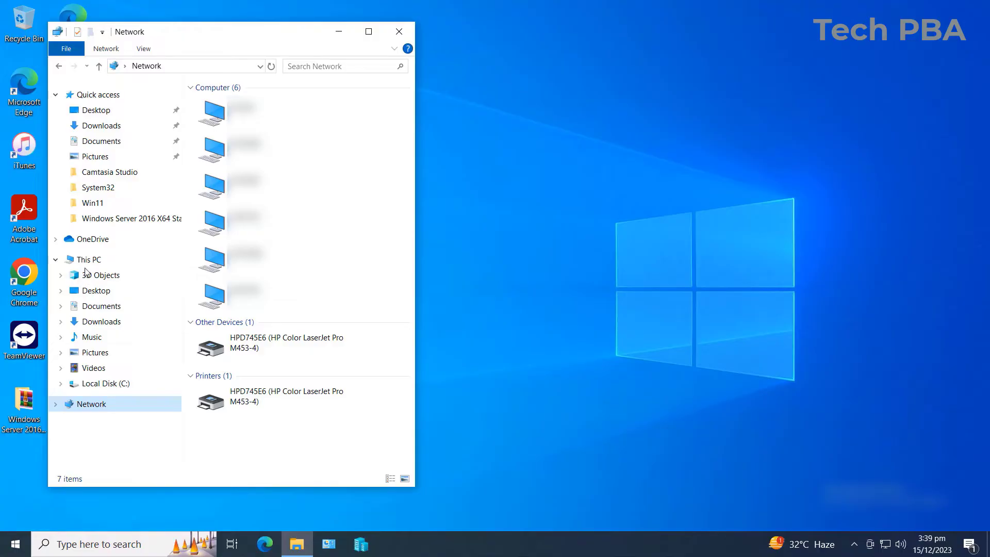
# - Confirm on System Properties' Remote tab that connections with Network Level Authentication are allowed
pyautogui.rightClick(92, 263)
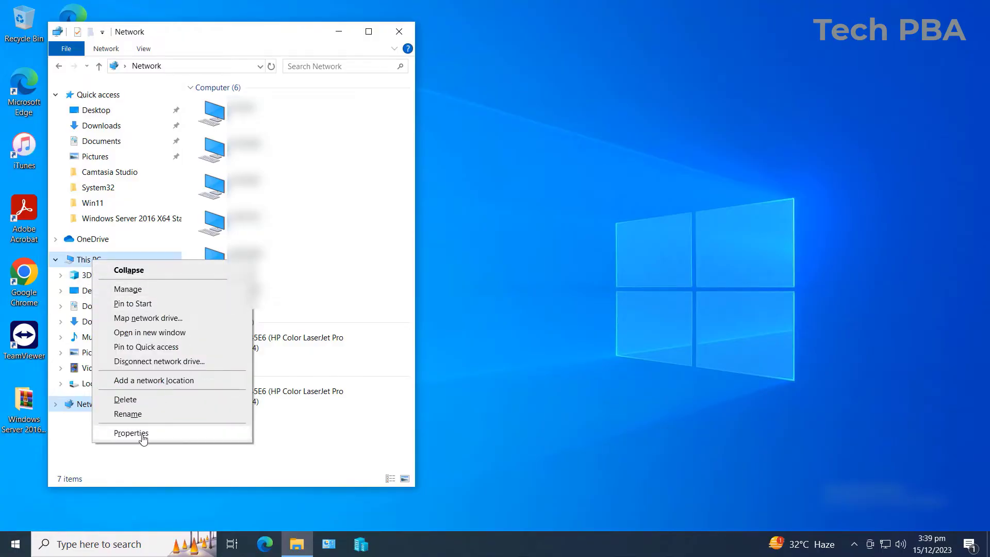
pyautogui.click(135, 433)
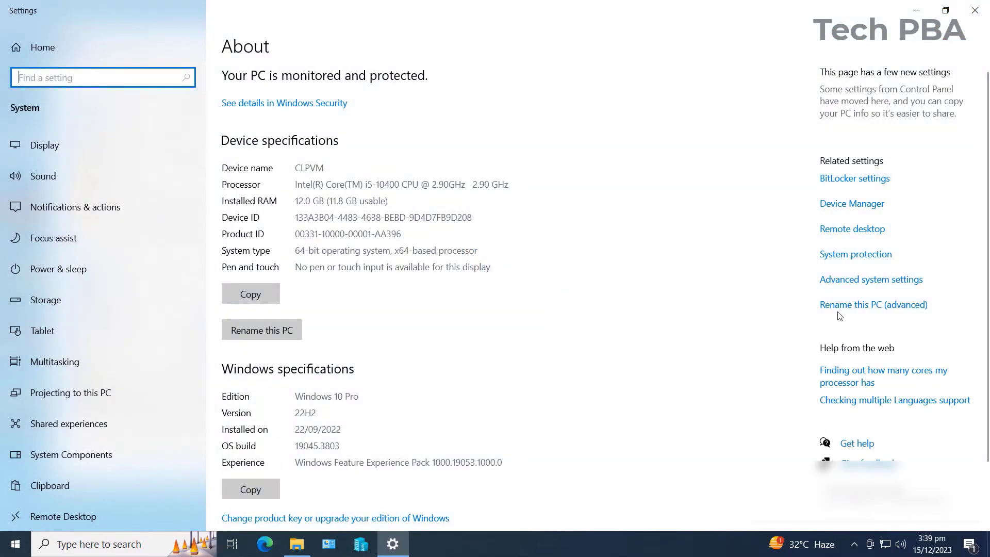
pyautogui.click(870, 280)
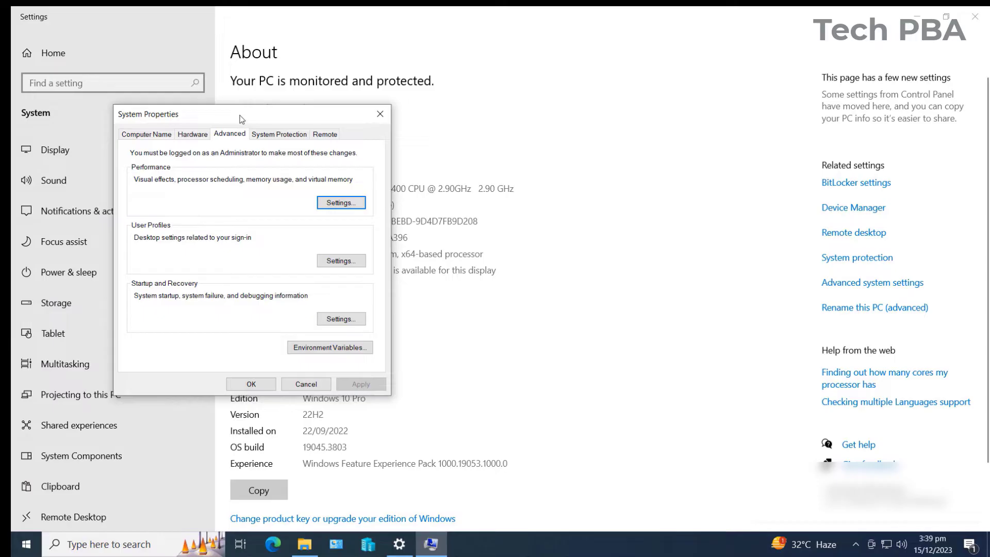
pyautogui.moveTo(241, 119); pyautogui.dragTo(338, 83)
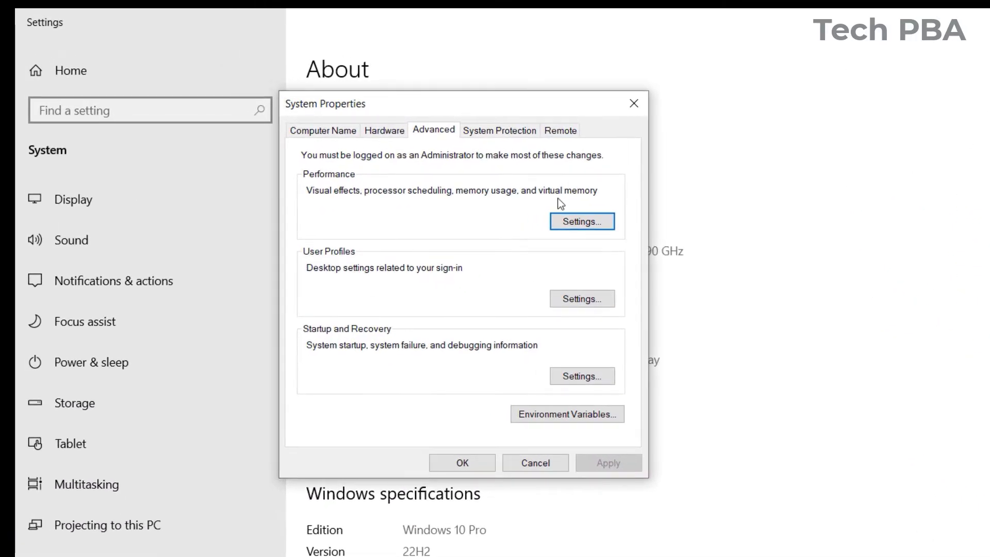
pyautogui.click(564, 132)
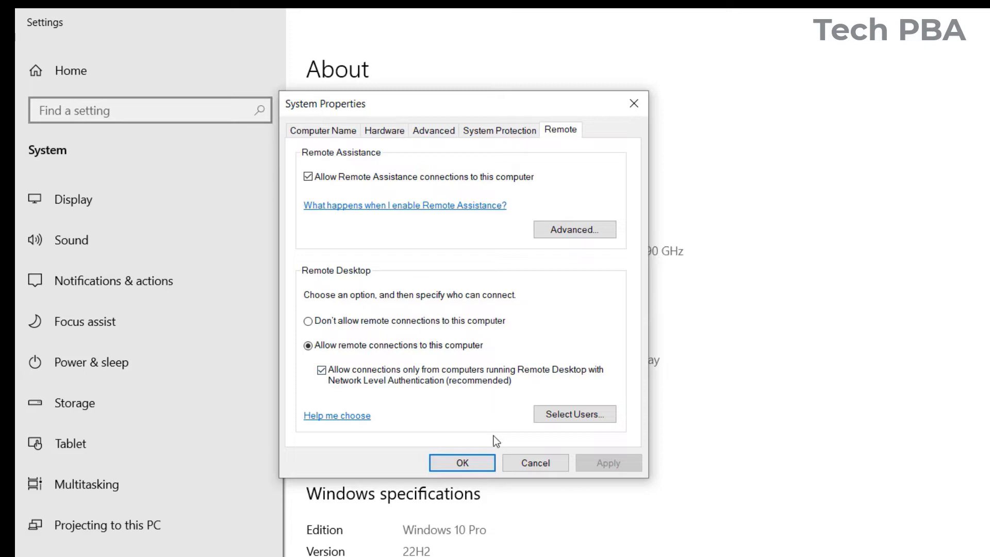
pyautogui.click(467, 464)
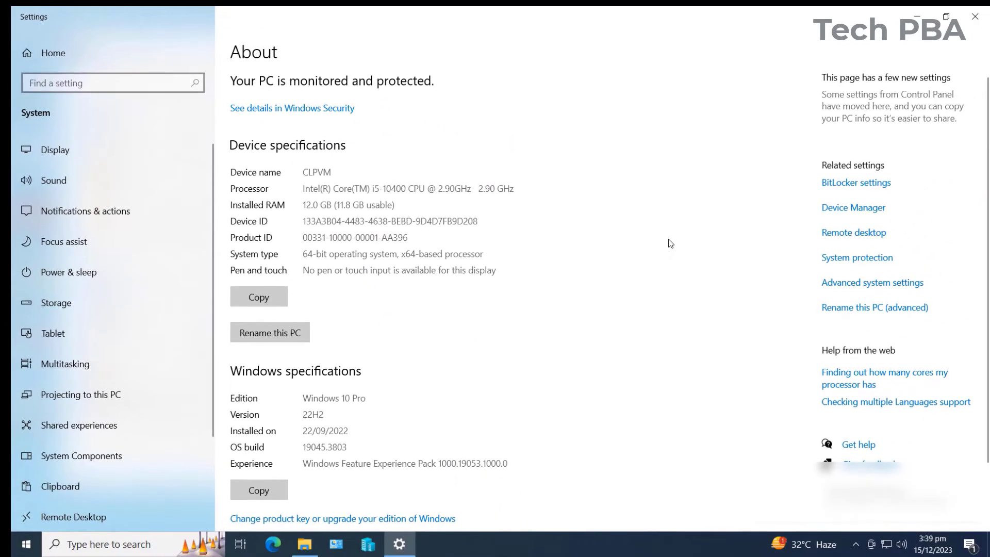
# - Close Settings, minimize the Network window, and refresh the desktop twice
pyautogui.click(975, 16)
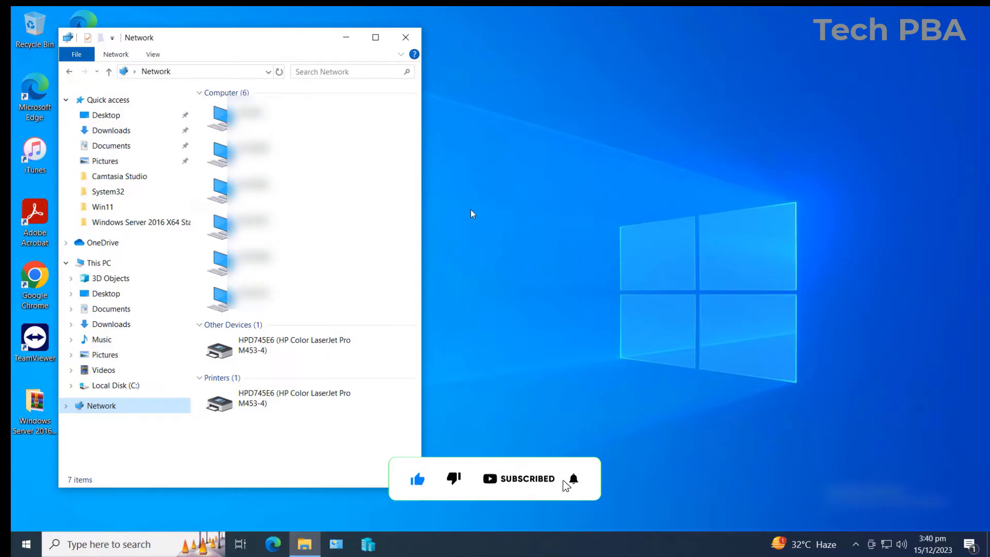
pyautogui.click(339, 35)
pyautogui.rightClick(266, 186)
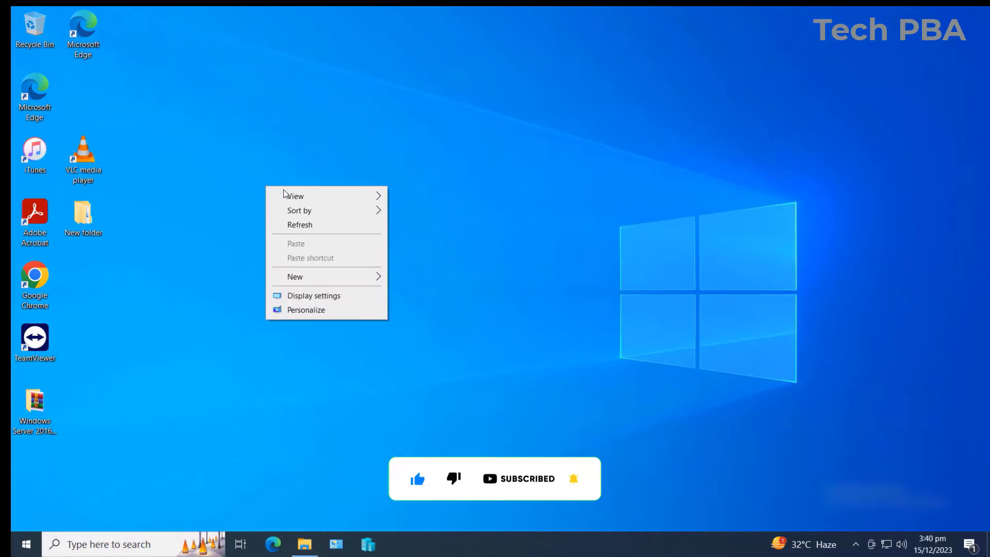
pyautogui.click(299, 220)
pyautogui.rightClick(287, 144)
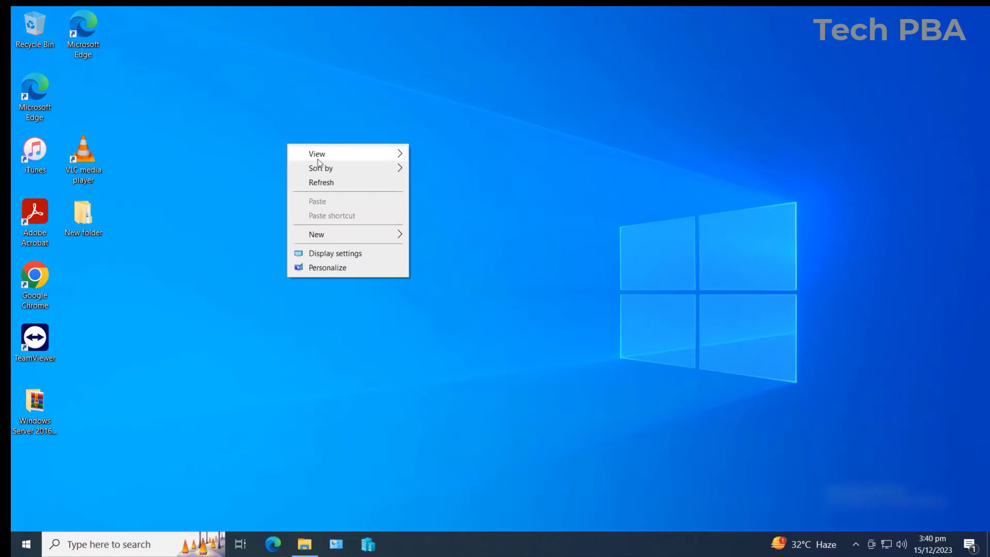
pyautogui.click(324, 187)
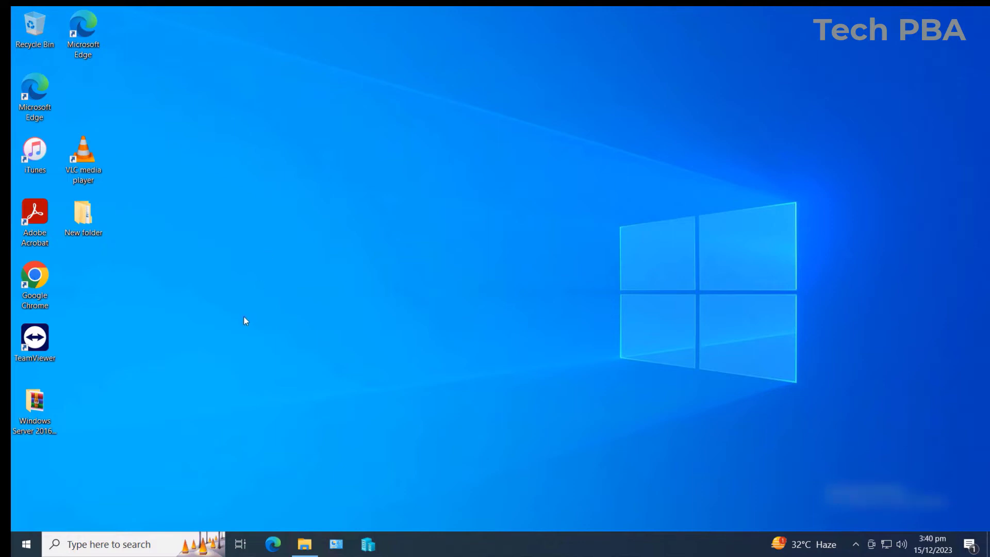
# - Open Command Prompt via search and run hostname, which returns CLPVM
pyautogui.click(93, 545)
pyautogui.write('cmd')
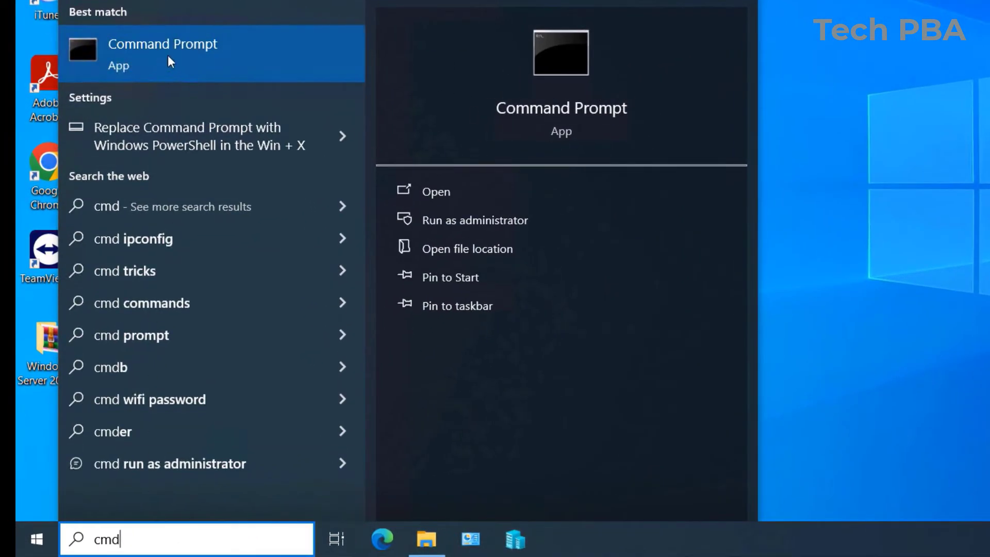
pyautogui.click(181, 52)
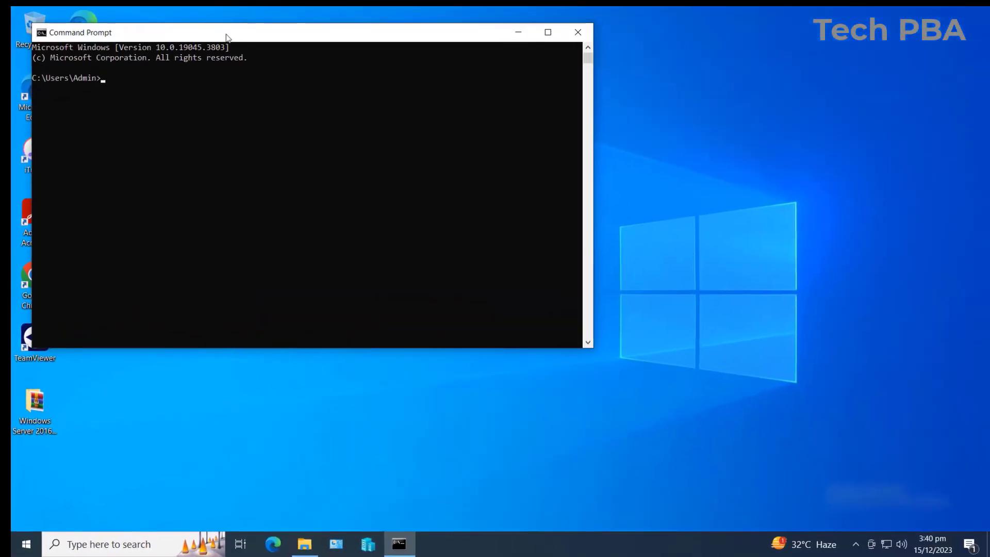
pyautogui.moveTo(226, 24); pyautogui.dragTo(274, 73)
pyautogui.click(186, 114)
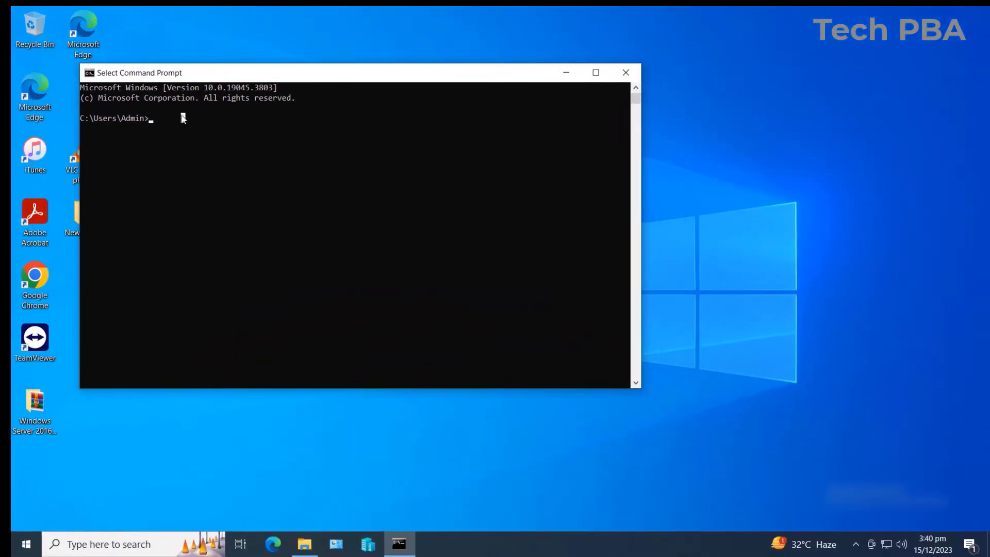
pyautogui.write('hostname')
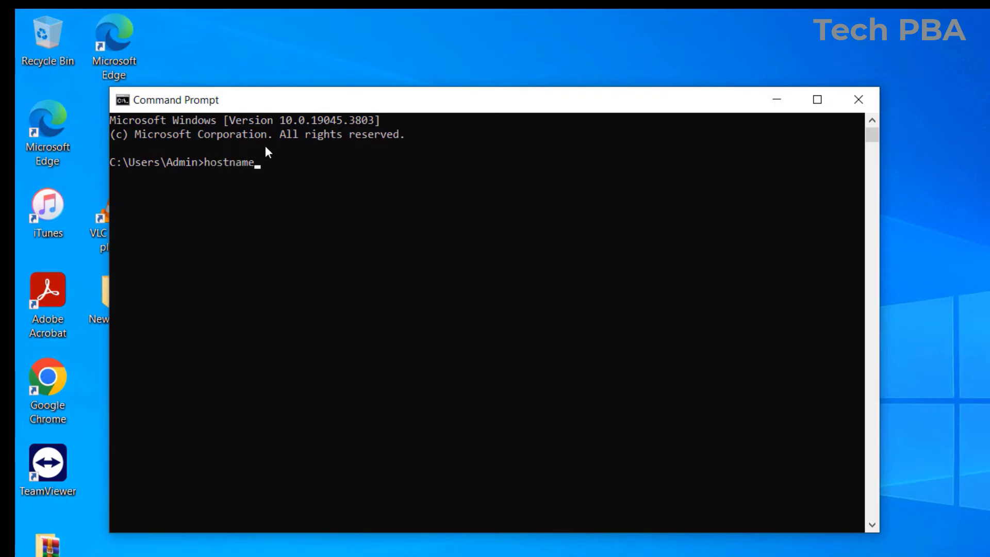
pyautogui.press('Return')
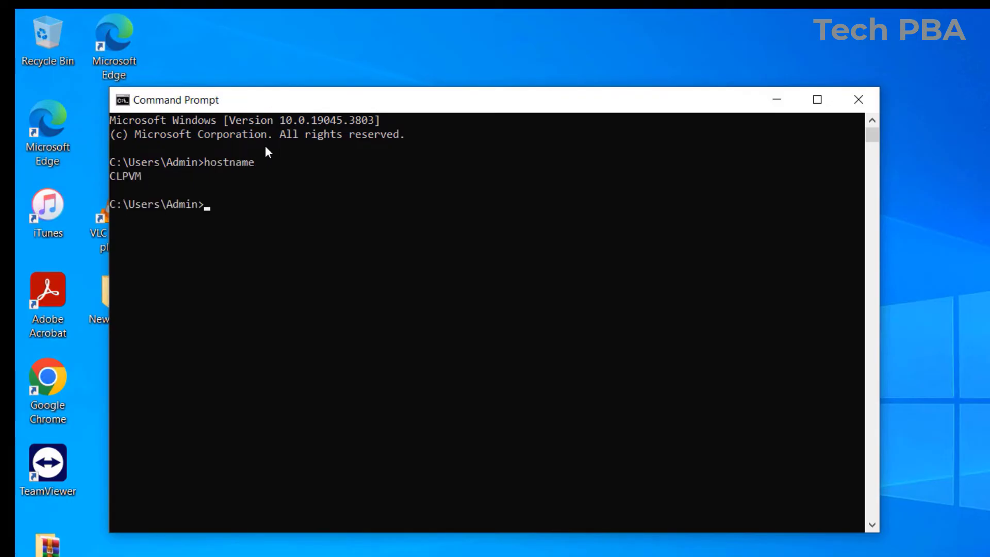
pyautogui.click(145, 175)
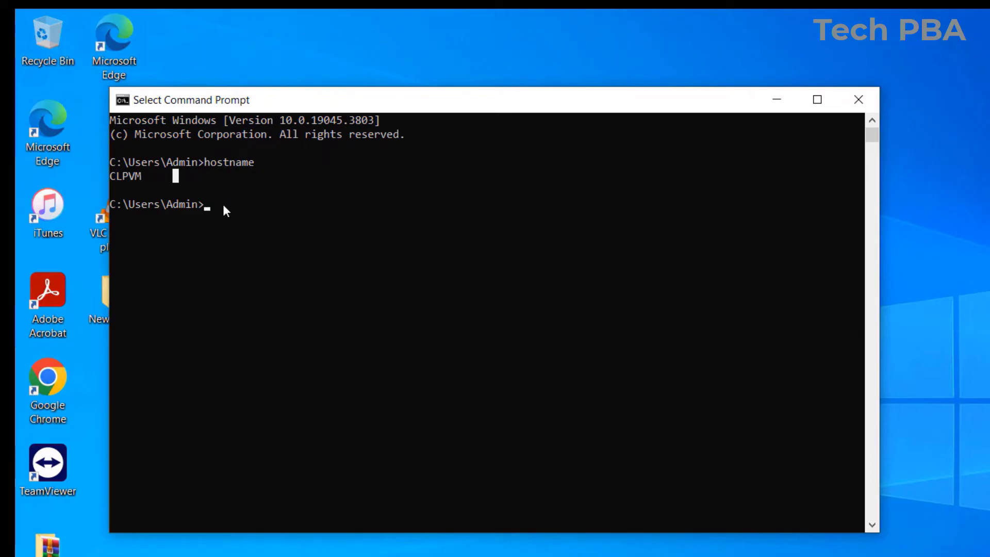
# - Run ipconfig to find the IPv4 address 192.168.0.23, then minimize Command Prompt
pyautogui.write('ipcon')
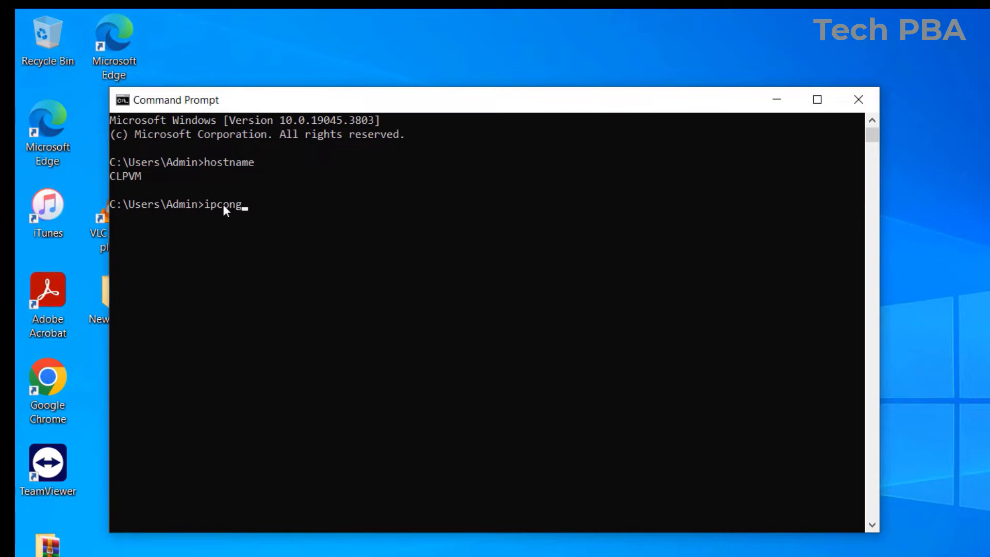
pyautogui.write('fig')
pyautogui.press('Return')
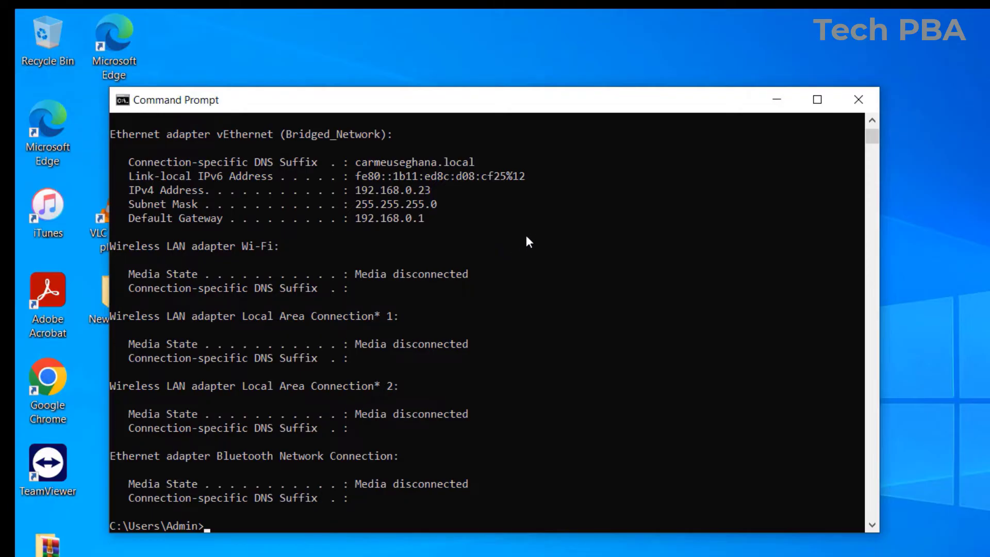
pyautogui.moveTo(872, 136); pyautogui.dragTo(874, 118)
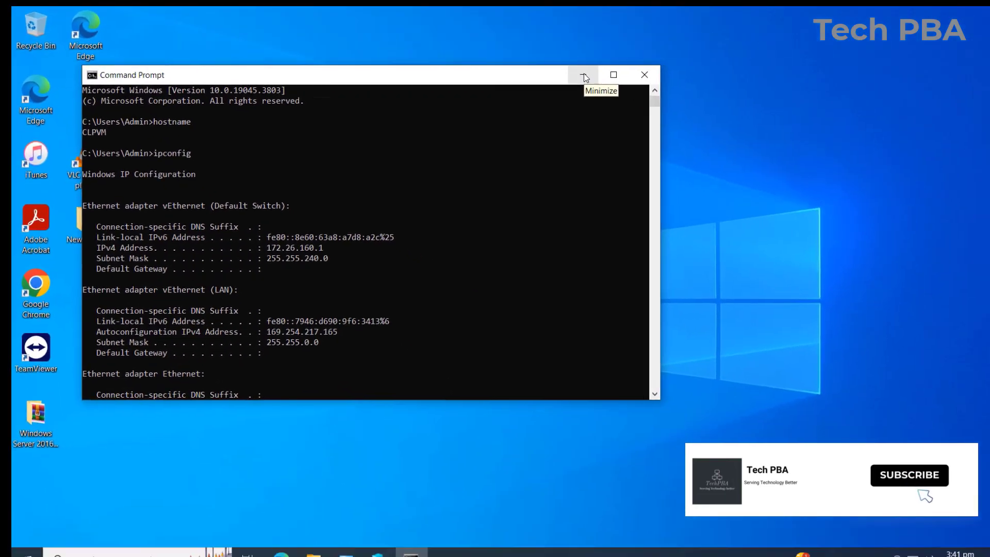
pyautogui.click(584, 74)
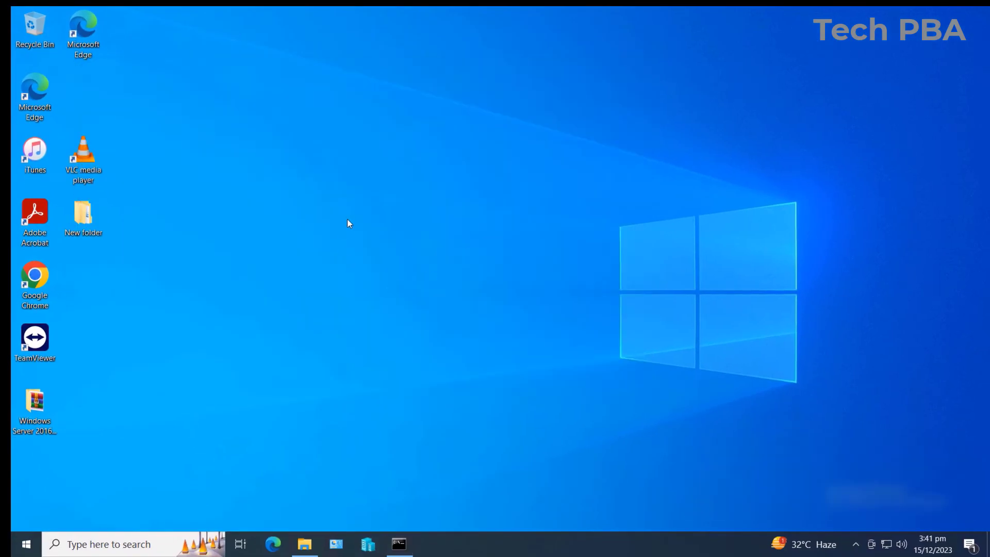
pyautogui.rightClick(385, 182)
# - Refresh the desktop and open the Run box with mstsc entered
pyautogui.click(412, 216)
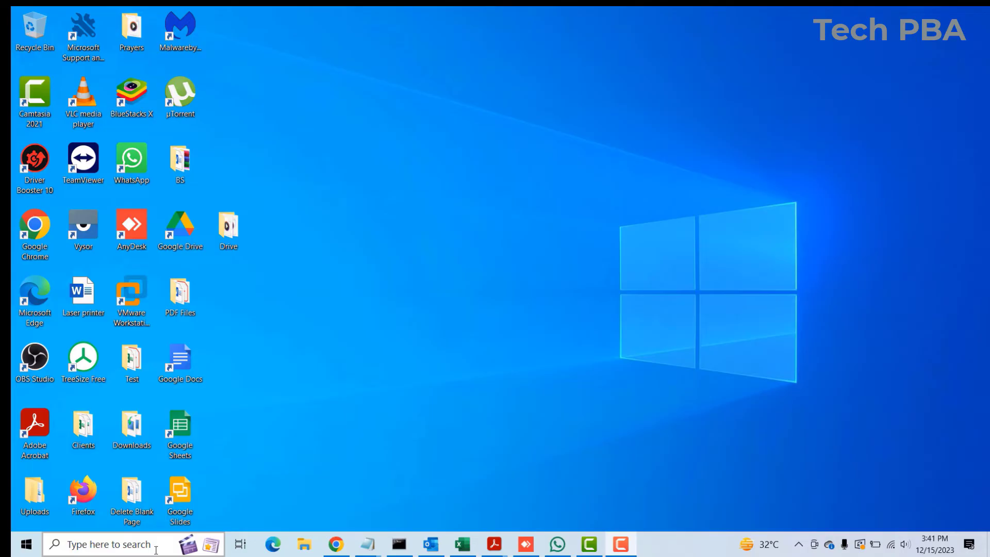
pyautogui.click(145, 548)
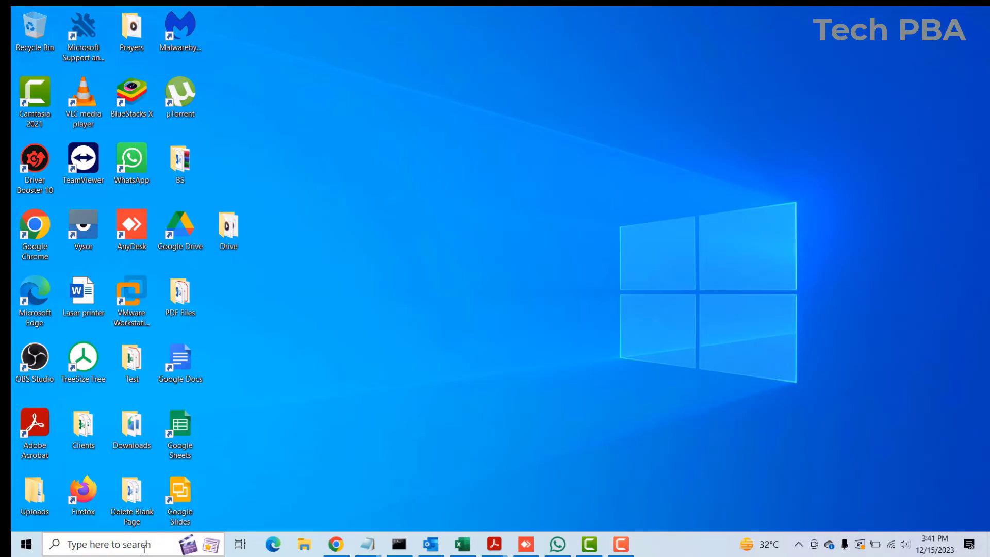
pyautogui.write('run')
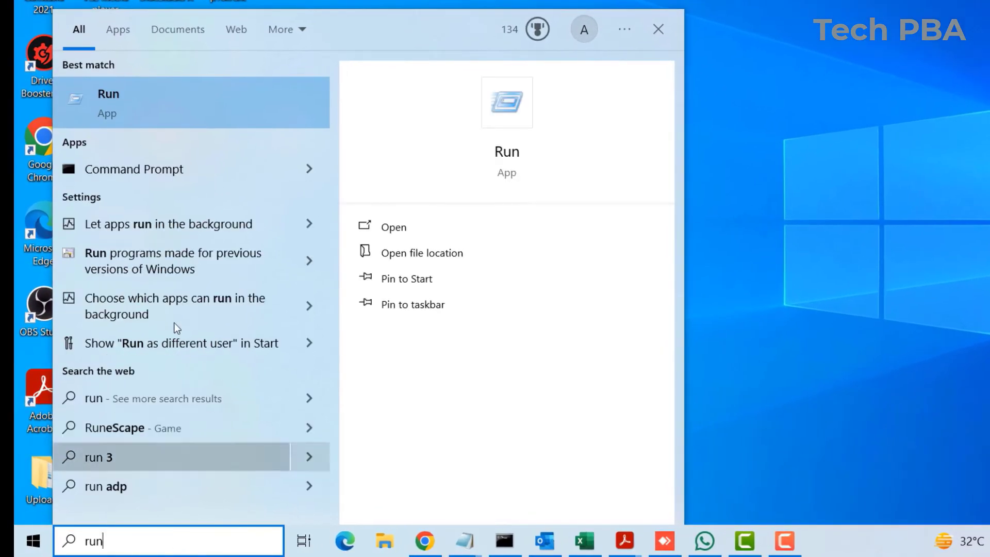
pyautogui.click(153, 102)
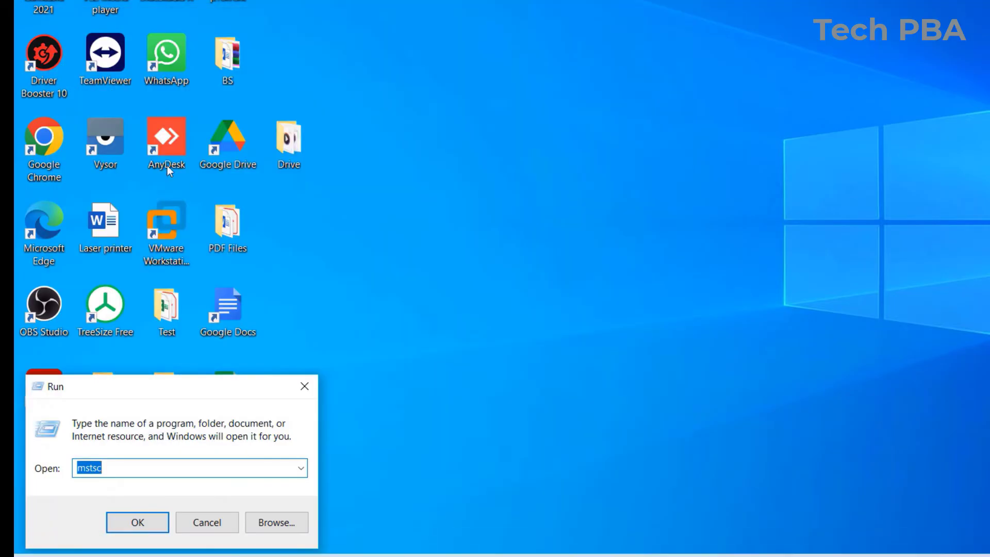
pyautogui.press('BackSpace')
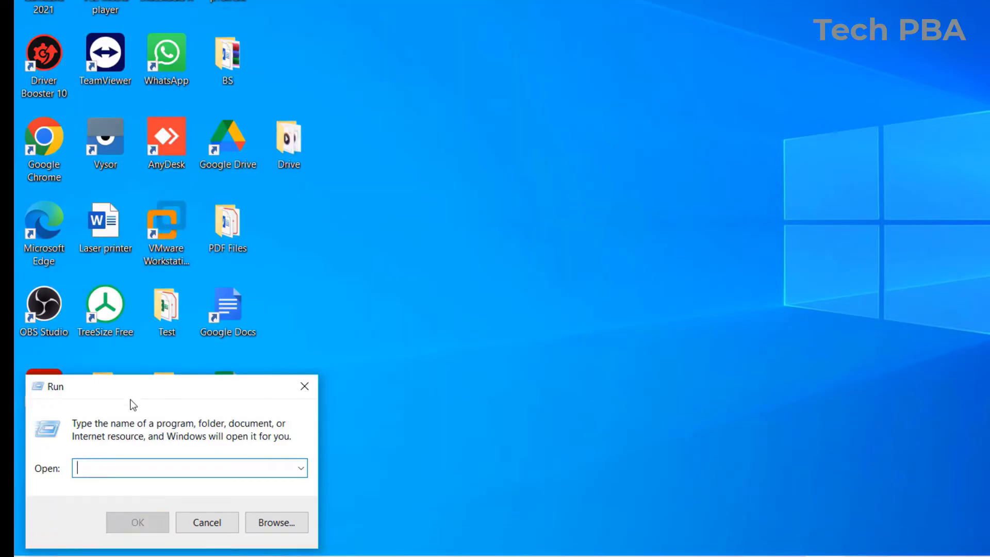
pyautogui.write('ms')
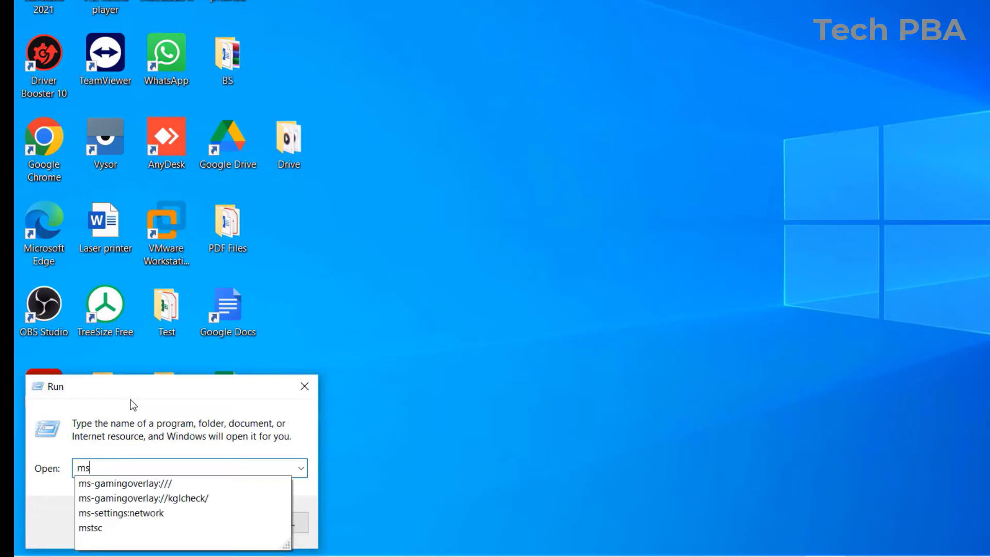
pyautogui.write('tsc')
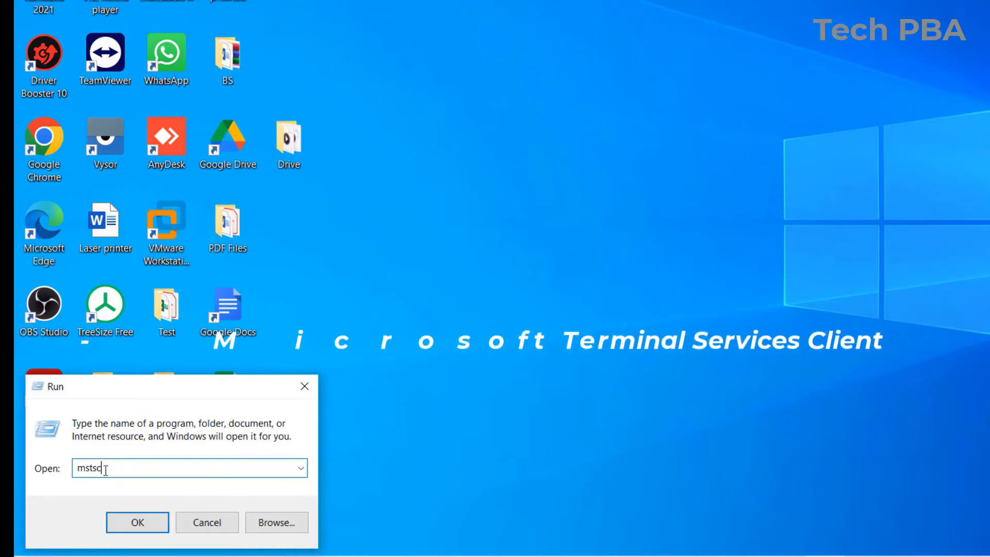
pyautogui.moveTo(104, 468); pyautogui.dragTo(70, 478)
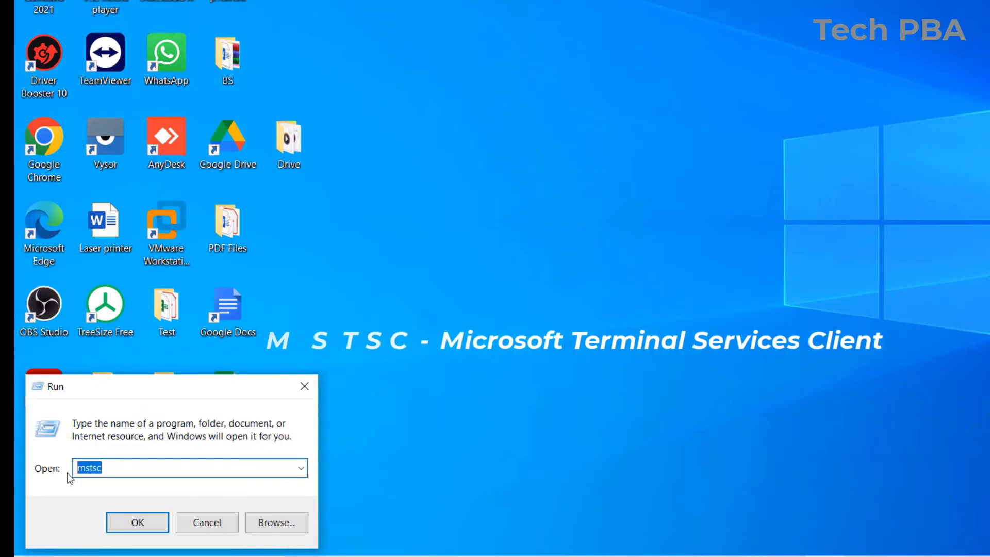
# - Launch Remote Desktop Connection and start connecting to computer clpvm
pyautogui.click(138, 522)
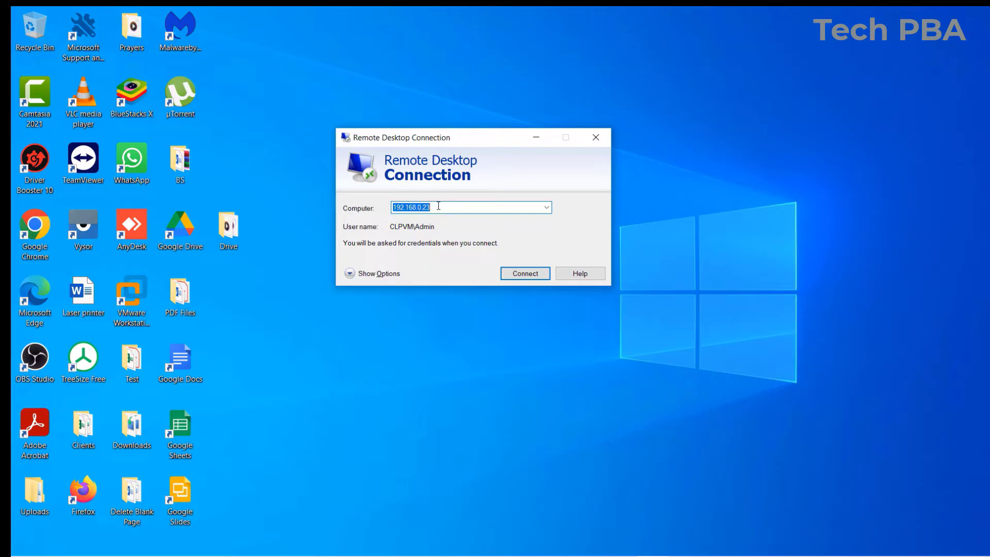
pyautogui.write('clpvm')
pyautogui.click(524, 278)
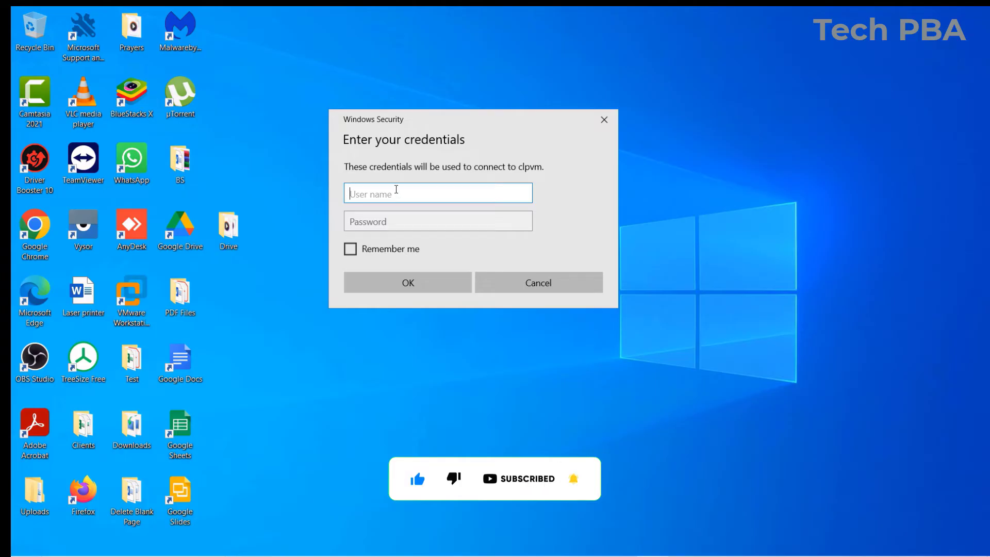
# - Sign in with the account's user name and password and accept the untrusted certificate
pyautogui.write('admin')
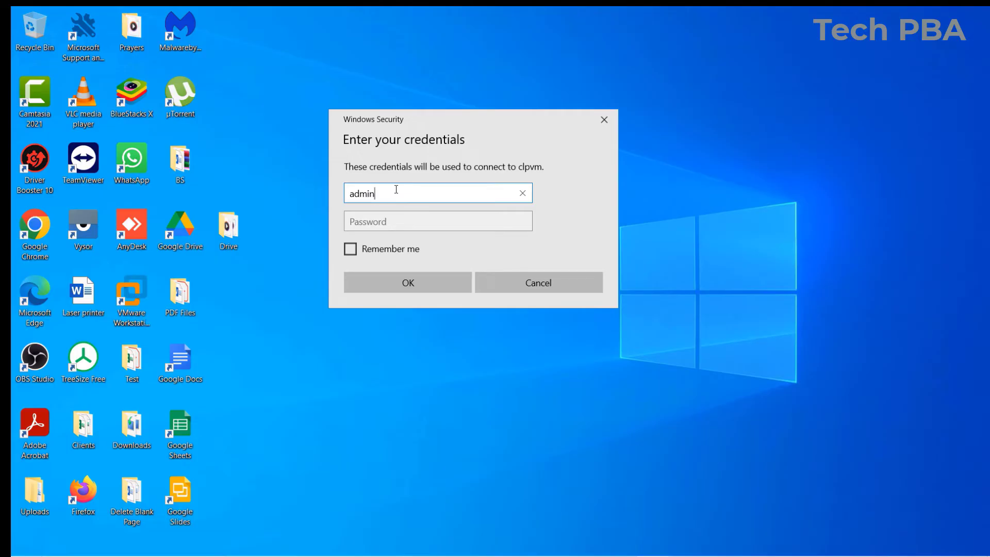
pyautogui.press('Tab')
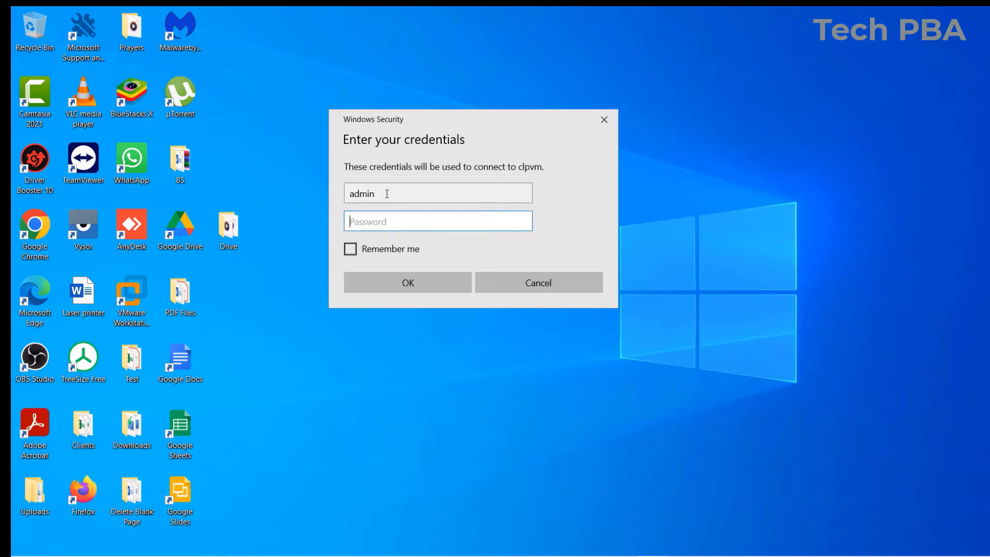
pyautogui.write('•••••••••••')
pyautogui.click(414, 283)
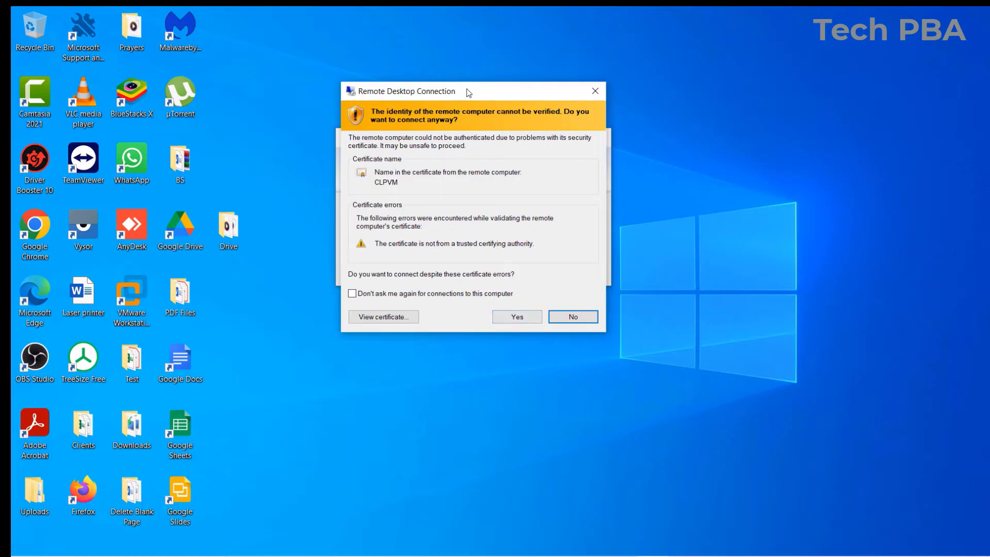
pyautogui.moveTo(468, 93)
pyautogui.mouseDown()
pyautogui.moveTo(441, 101)
pyautogui.moveTo(460, 90)
pyautogui.mouseUp()
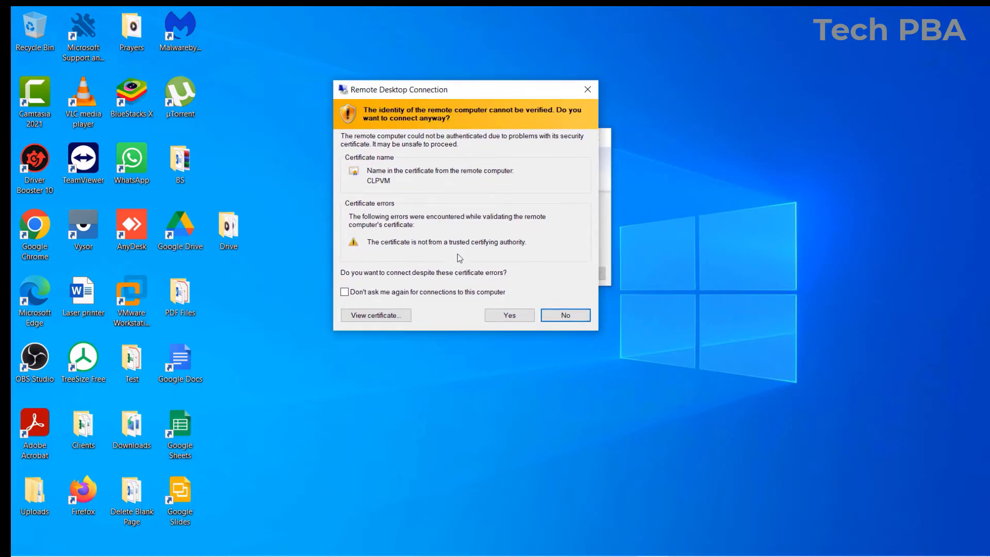
pyautogui.click(510, 318)
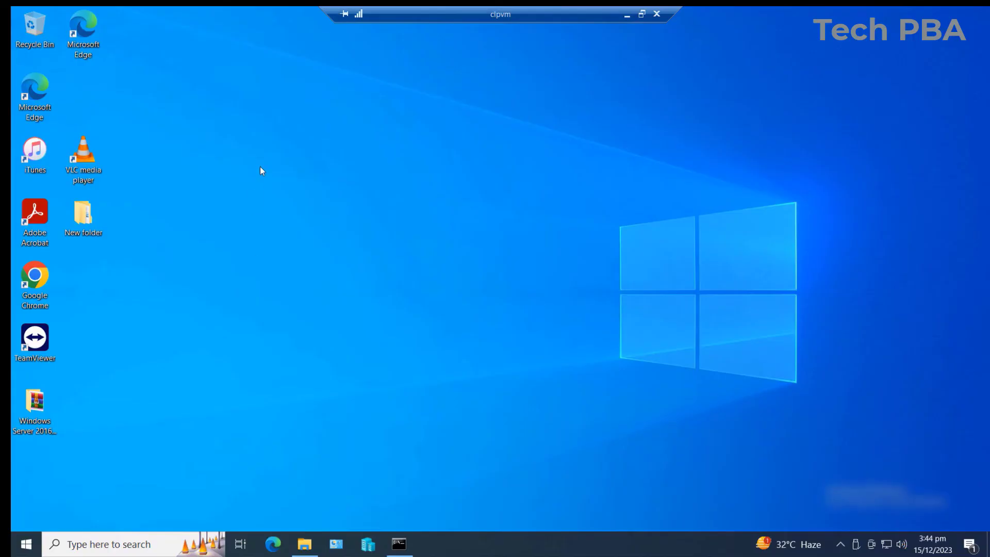
# - Refresh the remote clpvm desktop twice
pyautogui.rightClick(258, 153)
pyautogui.click(281, 191)
pyautogui.rightClick(247, 179)
pyautogui.click(283, 208)
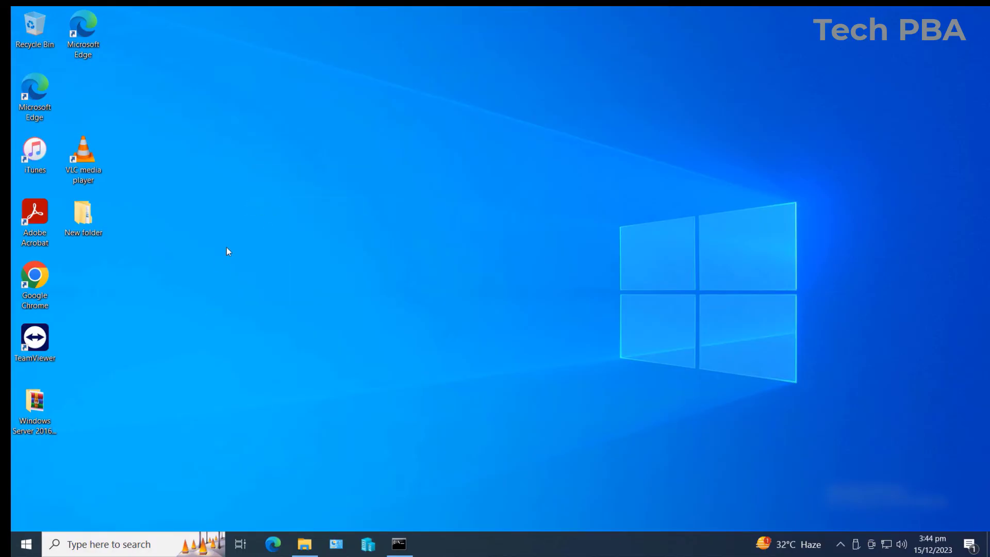
# - Close the clpvm session from the connection bar and confirm the disconnect
pyautogui.moveTo(497, 11)
pyautogui.moveTo(596, 10)
pyautogui.click(656, 13)
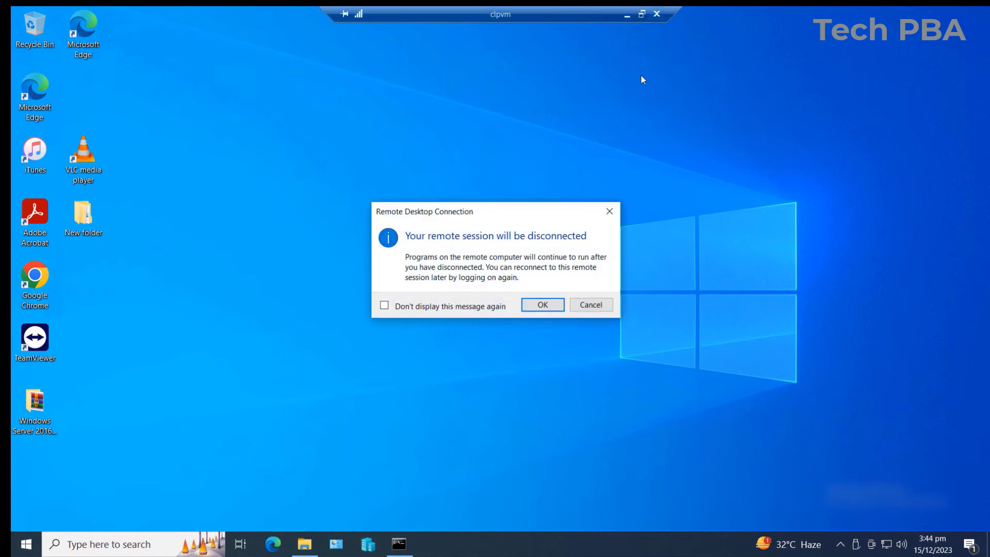
pyautogui.click(534, 304)
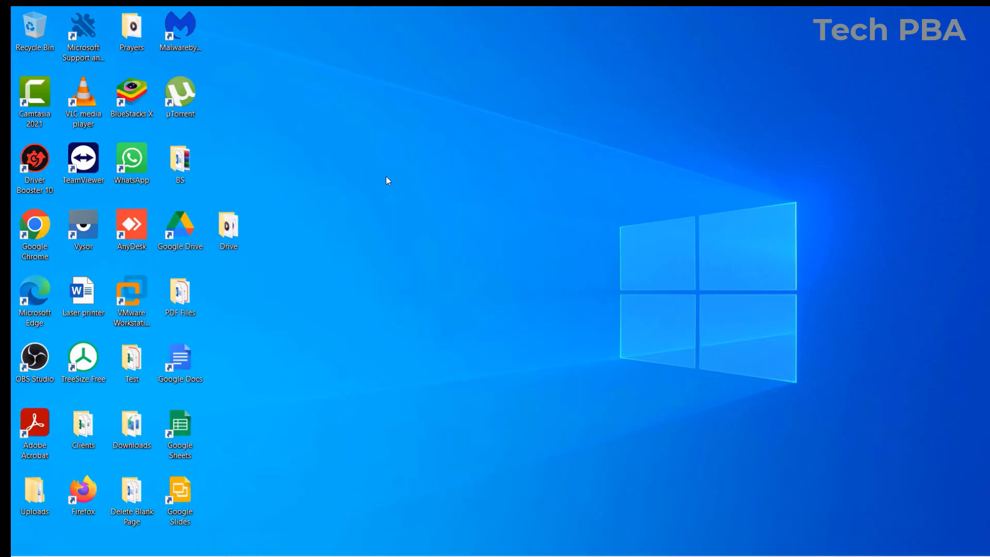
# - Refresh the local desktop, then run mstsc from the Run app to reopen Remote Desktop Connection
pyautogui.rightClick(404, 139)
pyautogui.click(428, 180)
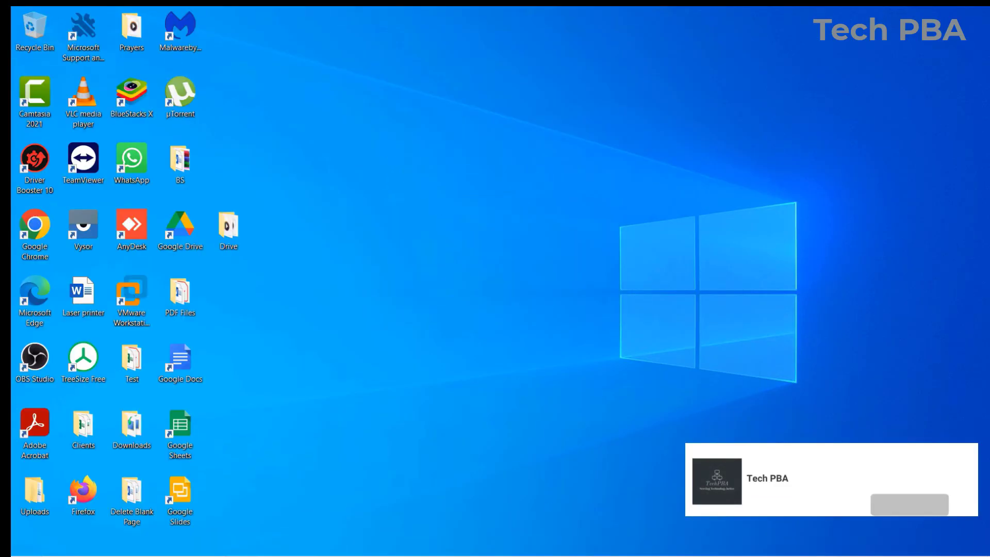
pyautogui.moveTo(395, 545)
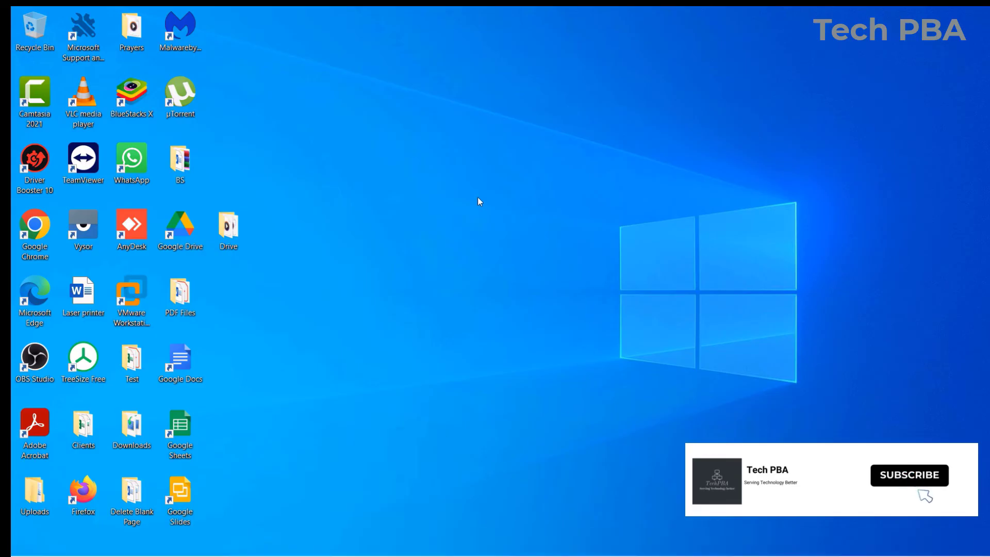
pyautogui.click(135, 546)
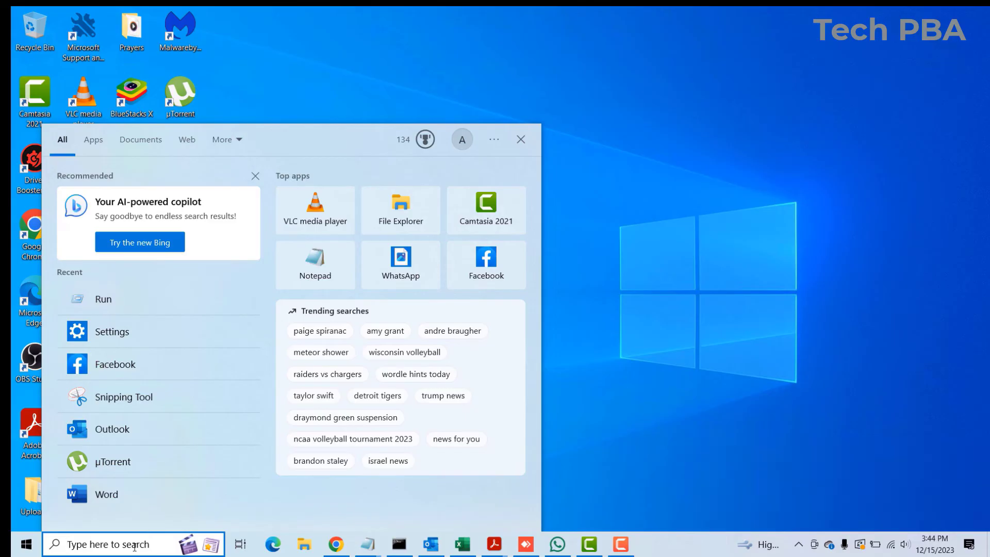
pyautogui.write('run')
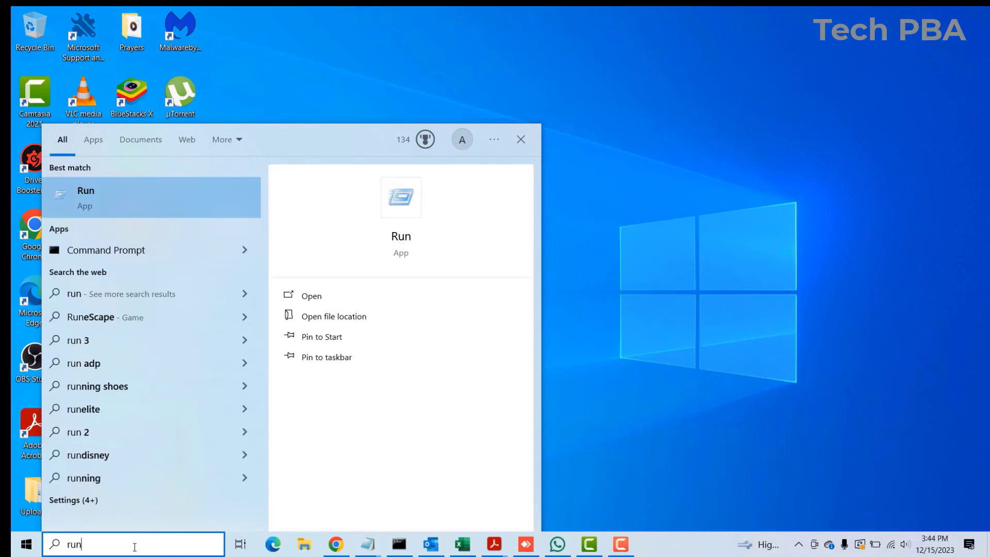
pyautogui.click(148, 190)
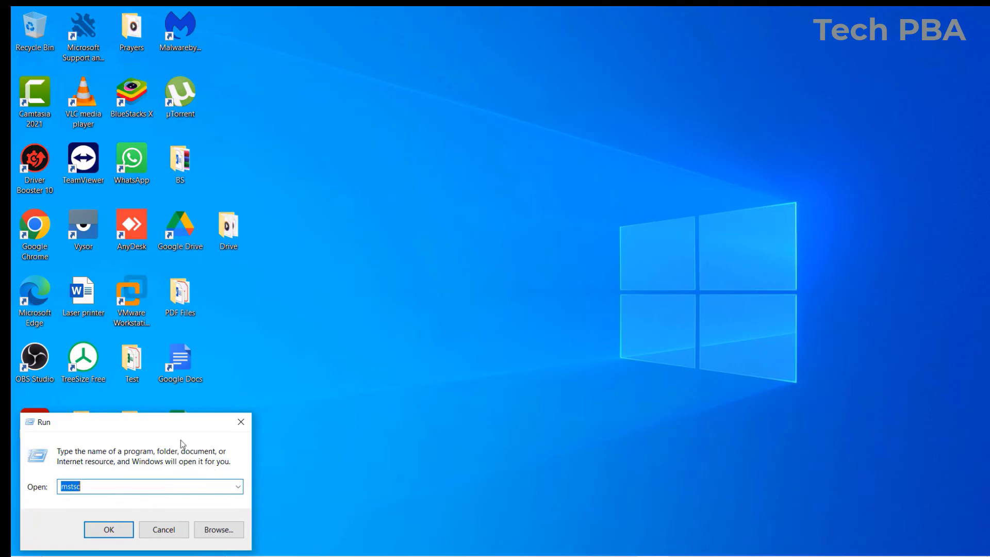
pyautogui.click(88, 489)
pyautogui.click(109, 530)
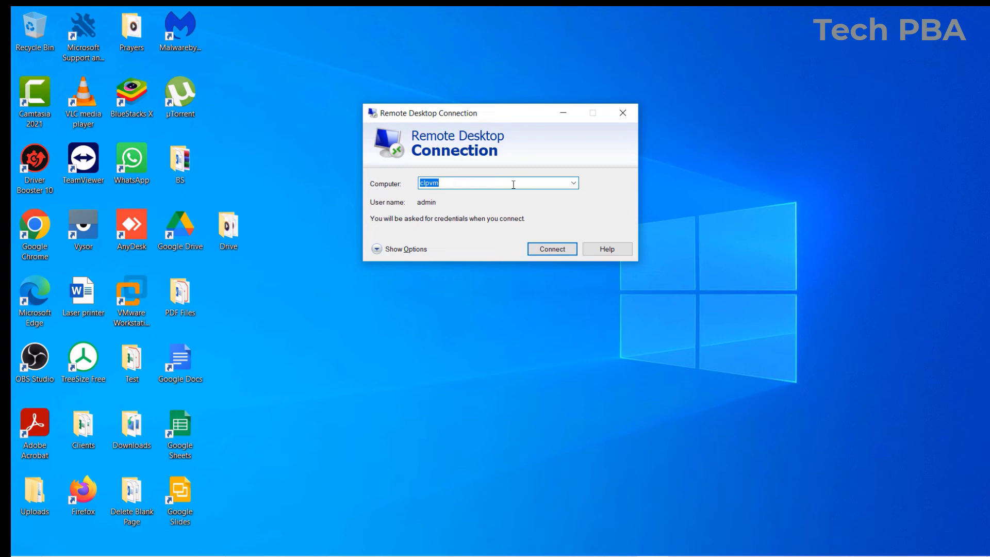
# - Connect to 192.168.0.23 and submit the account password
pyautogui.write('192')
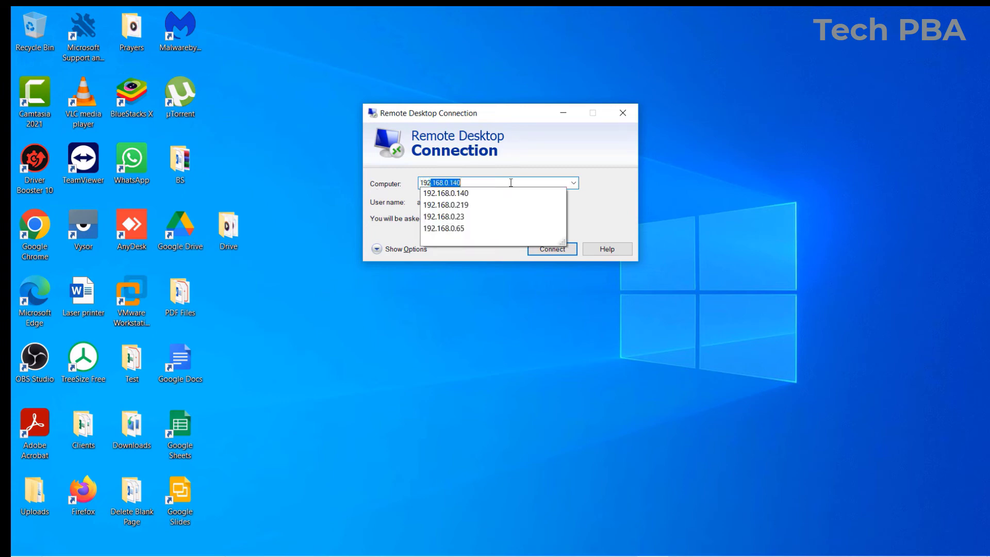
pyautogui.write('.168.0.23')
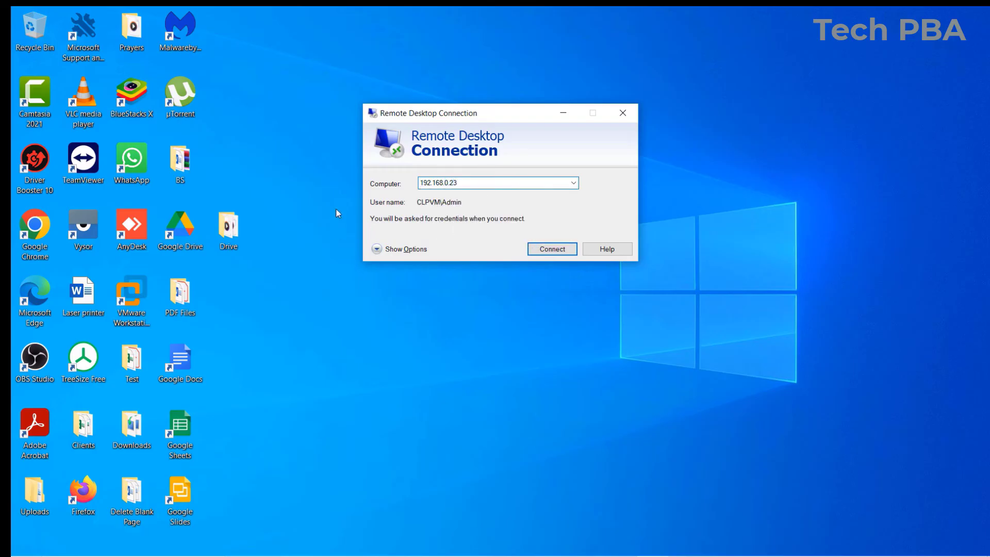
pyautogui.click(553, 250)
pyautogui.click(397, 247)
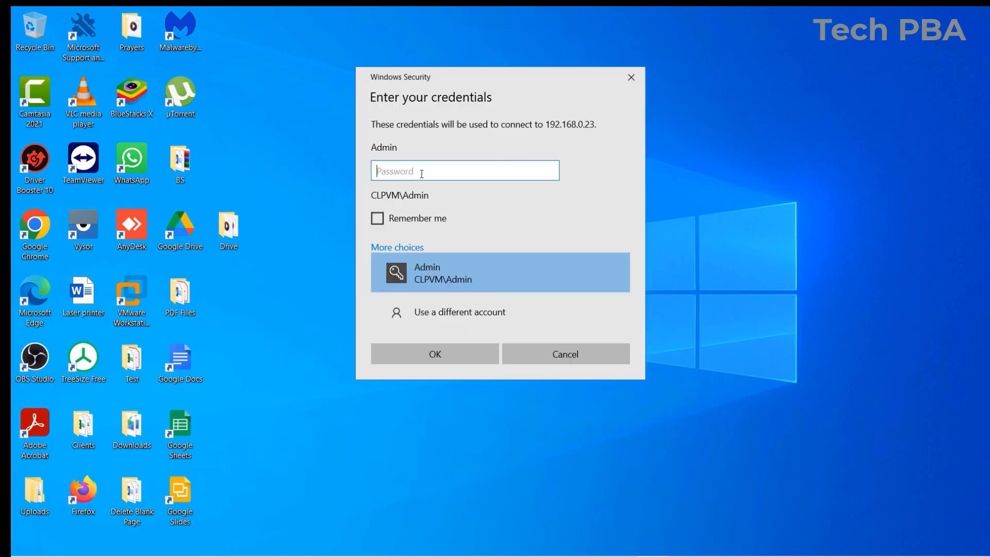
pyautogui.write('••')
pyautogui.write('*******')
pyautogui.click(437, 353)
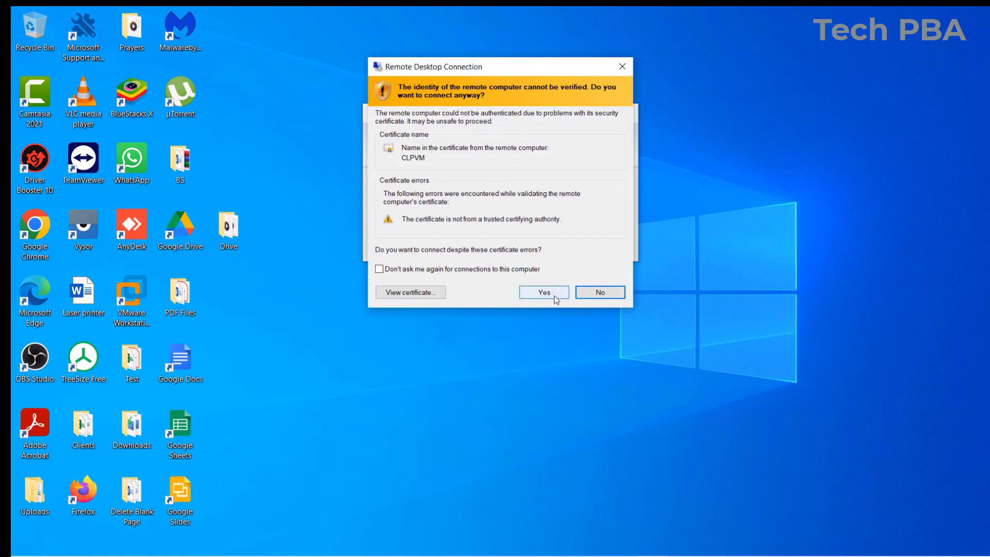
# - Accept the certificate warning, then refresh the remote PC's desktop
pyautogui.click(552, 295)
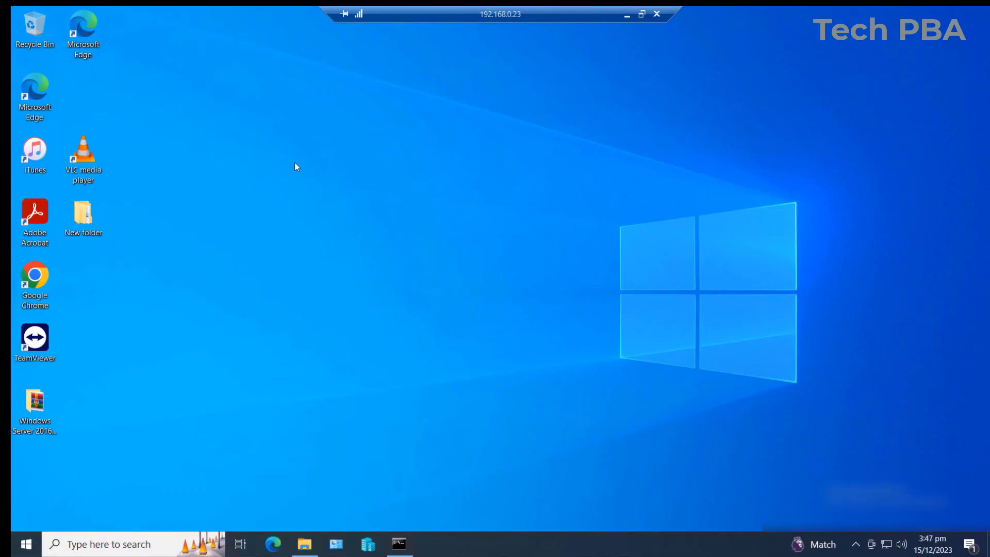
pyautogui.rightClick(295, 166)
pyautogui.click(320, 203)
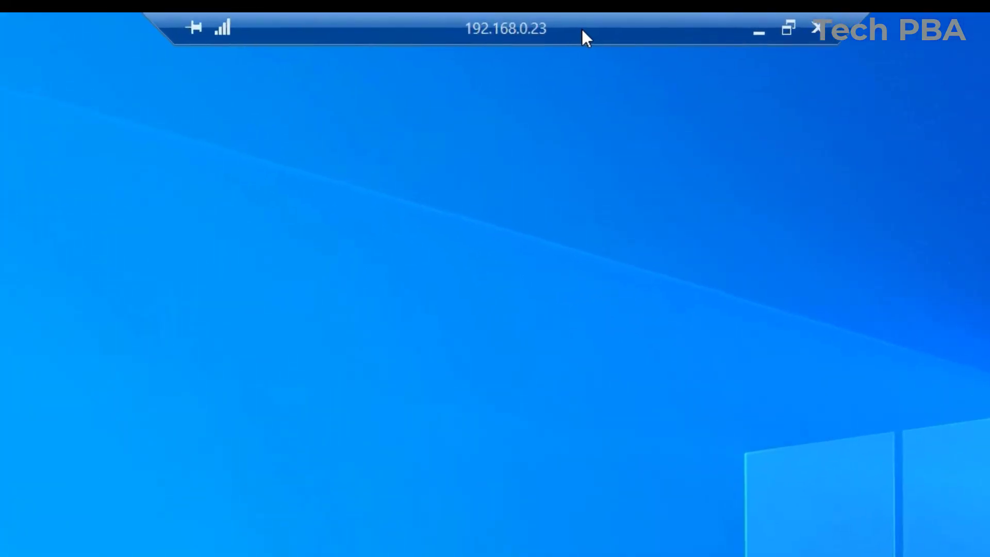